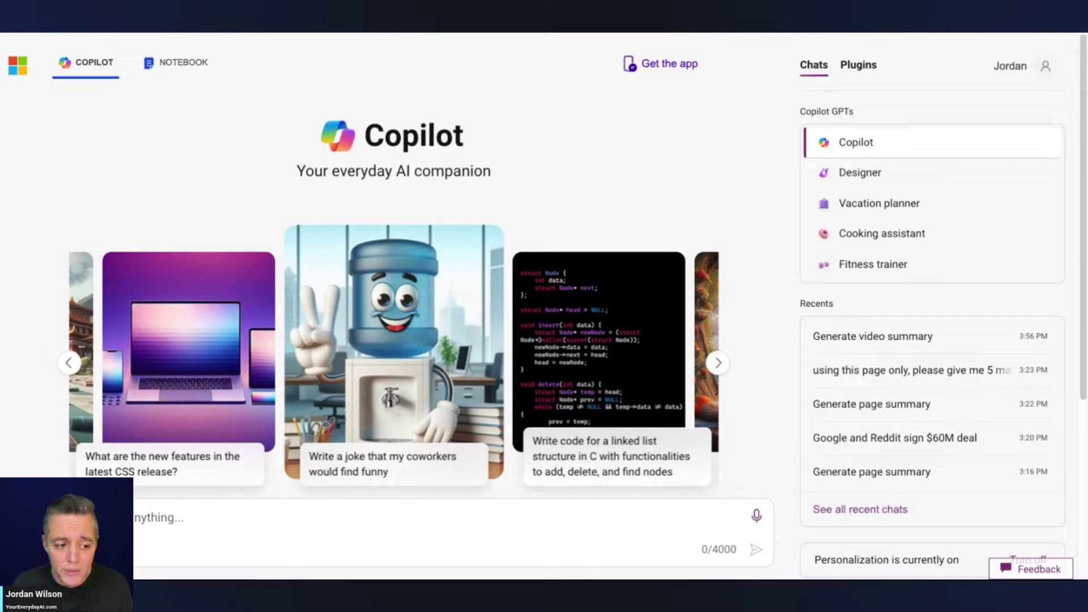
left_click(195, 68)
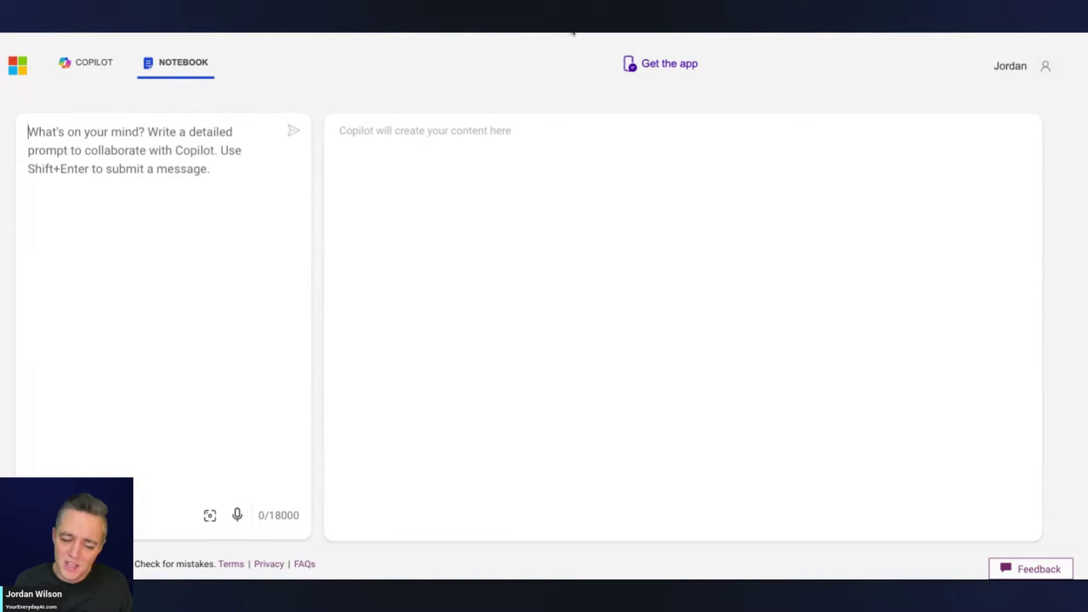
key("ctrl+Tab")
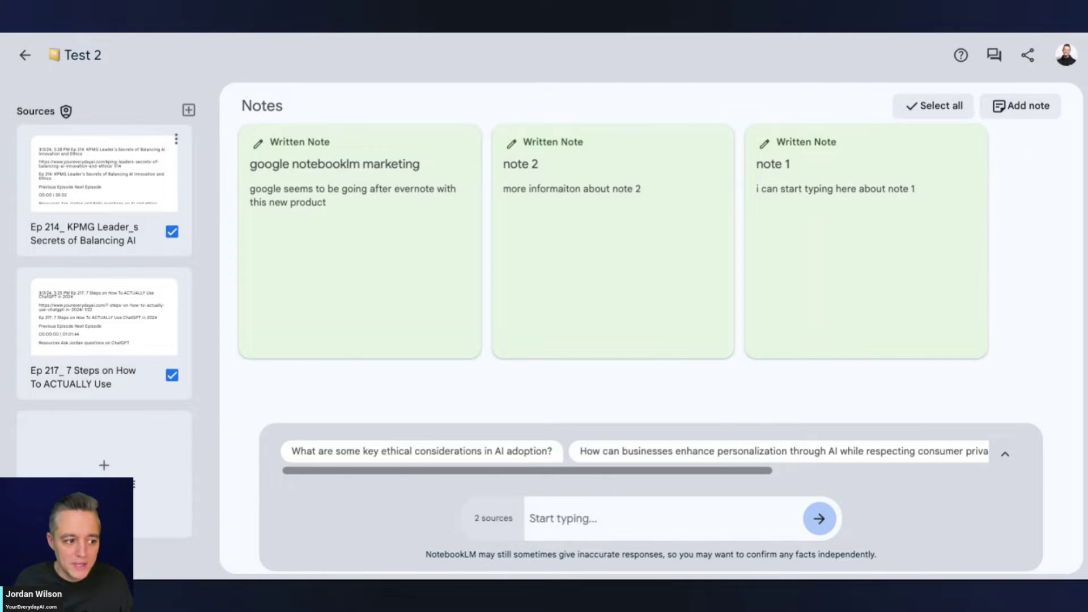
key("ctrl+Tab")
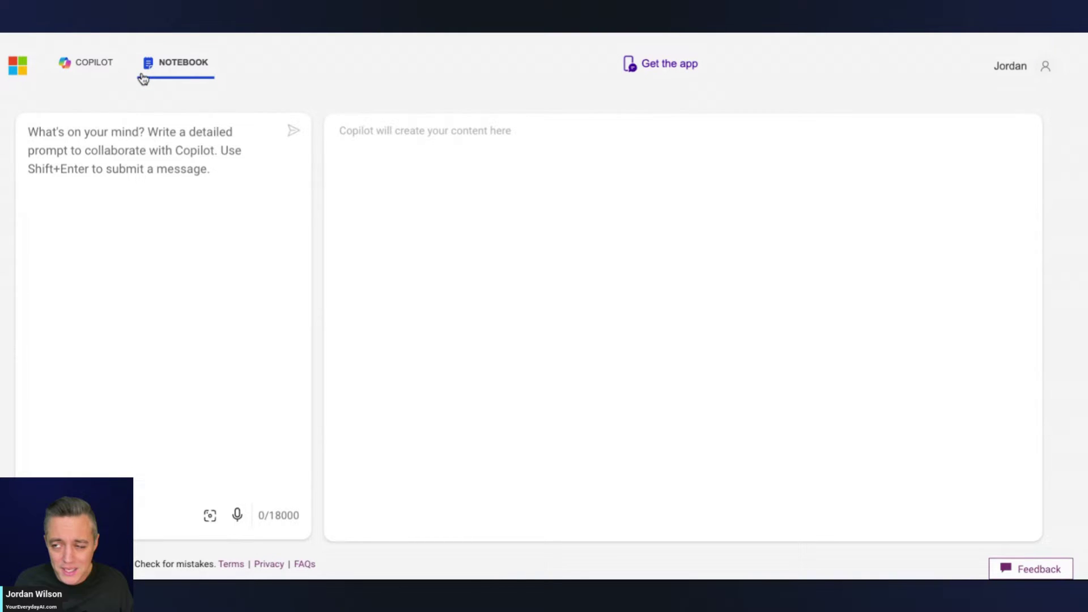
Return to the regular Copilot chat page and scroll down to the conversation style options
left_click(114, 70)
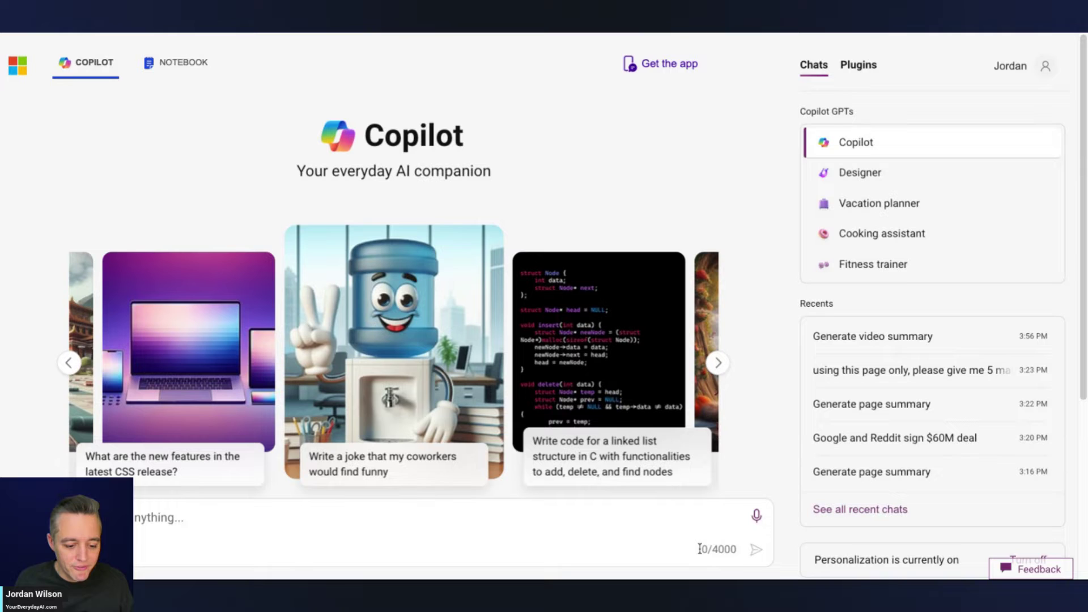
left_click_drag(699, 549, 741, 549)
scroll(737, 396, "down", 1)
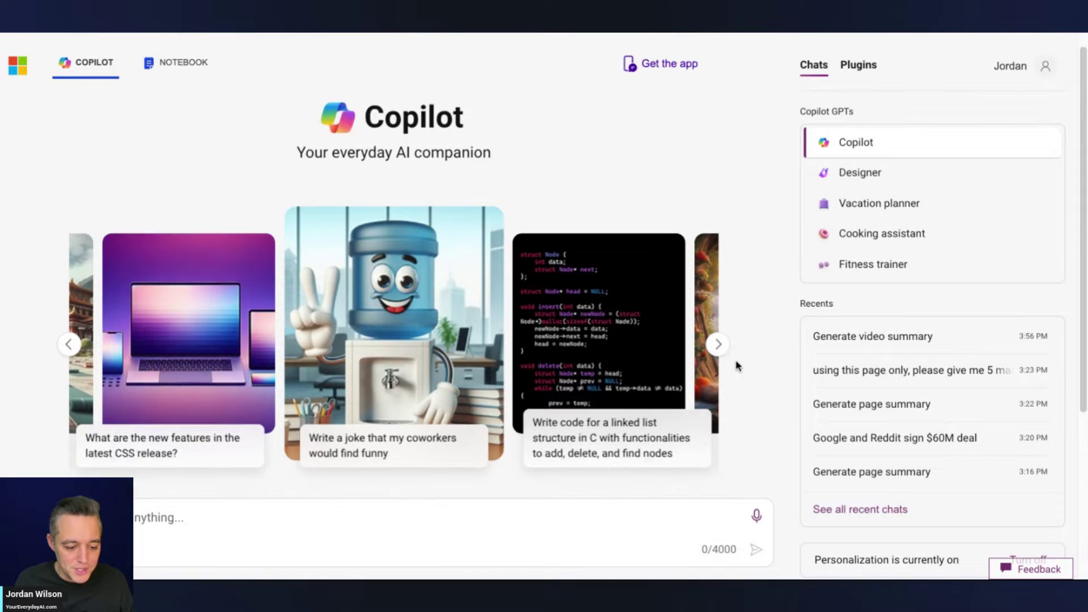
scroll(736, 365, "down", 4)
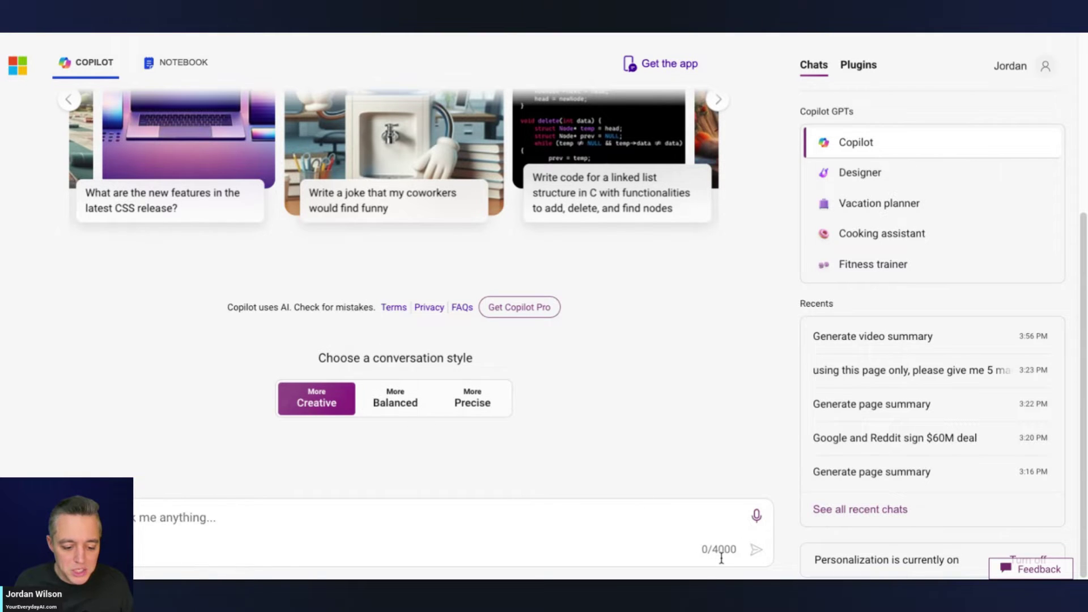
Try the Balanced and Precise styles, then settle on More Creative for 4,000-character prompts
left_click(407, 398)
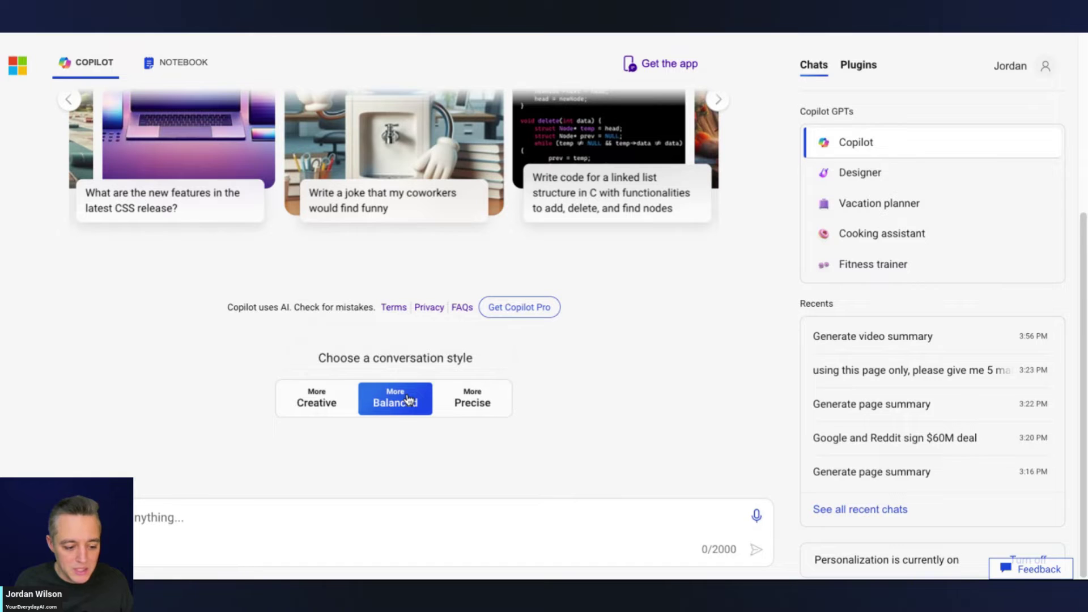
left_click(474, 405)
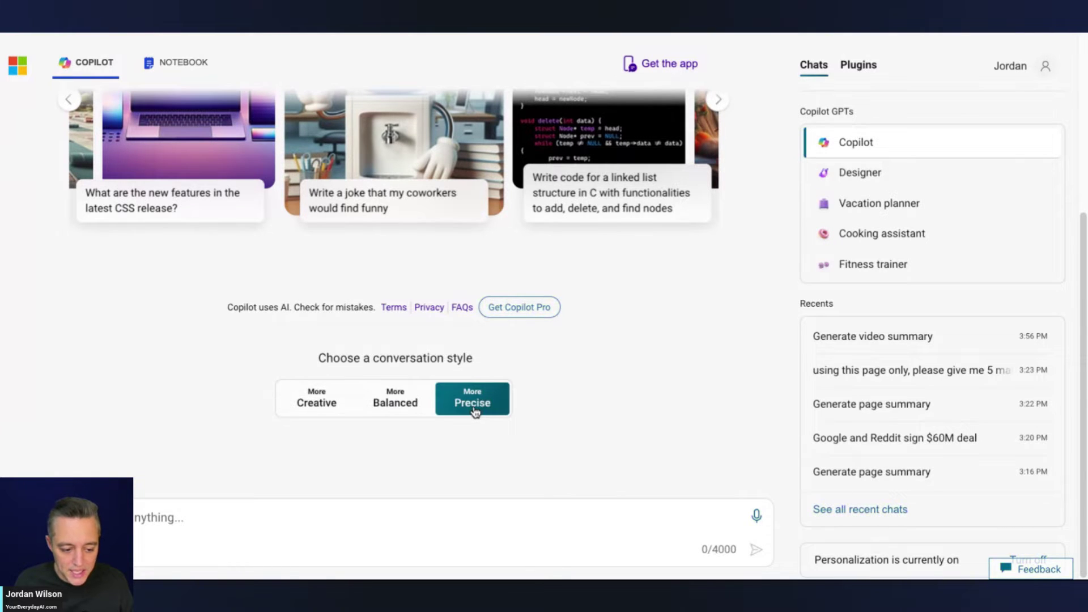
left_click(380, 415)
left_click(333, 411)
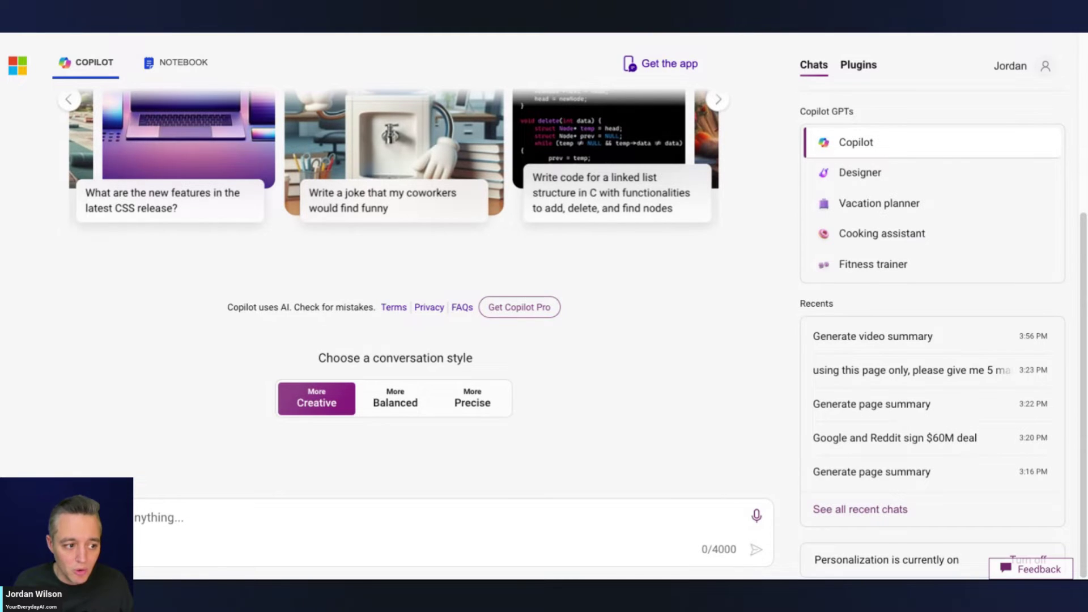
scroll(286, 197, "up", 5)
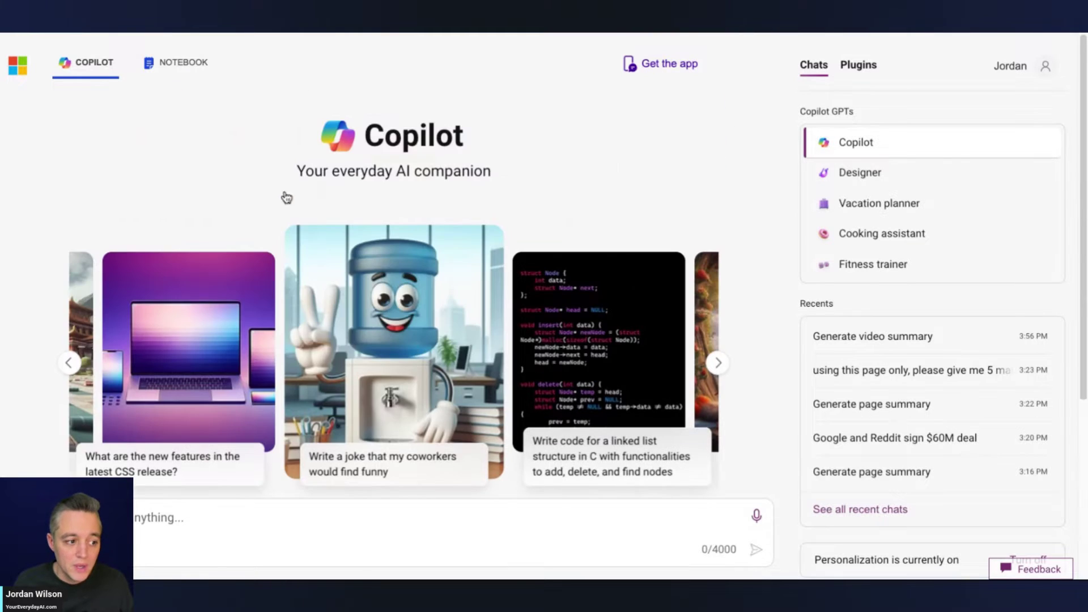
Switch to Notebook, highlight its 0/18000 character counter, and place the cursor in the empty prompt
left_click(187, 69)
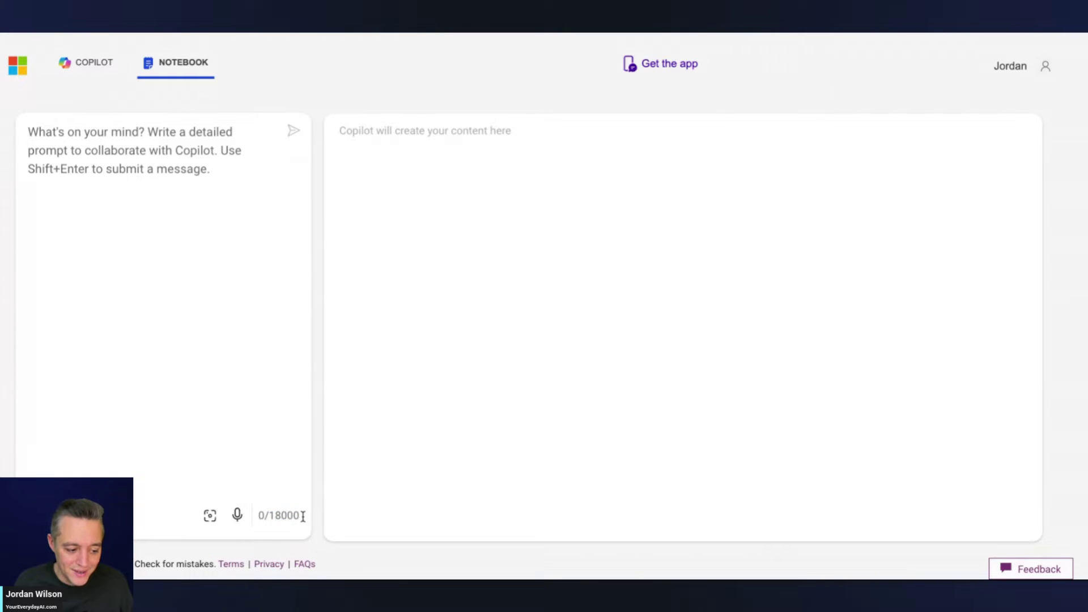
left_click_drag(304, 515, 270, 515)
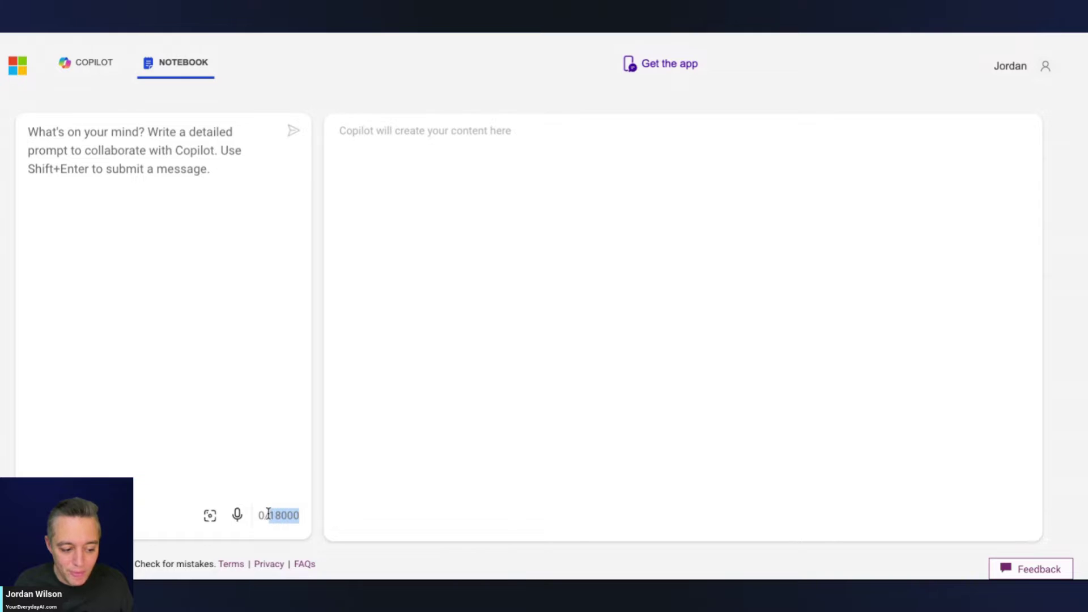
left_click_drag(260, 515, 316, 516)
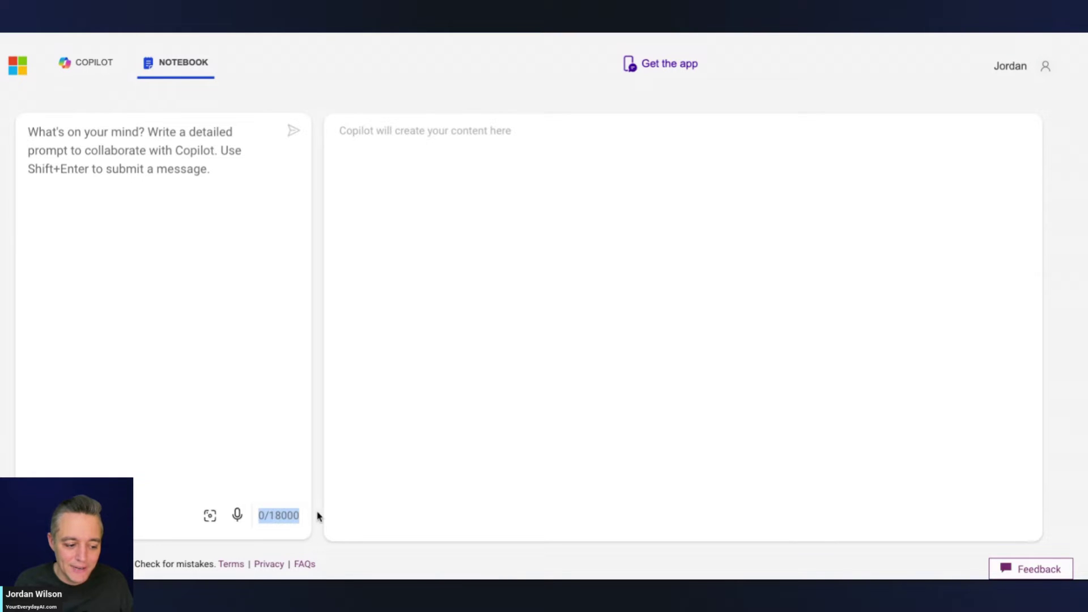
left_click(312, 517)
left_click(146, 167)
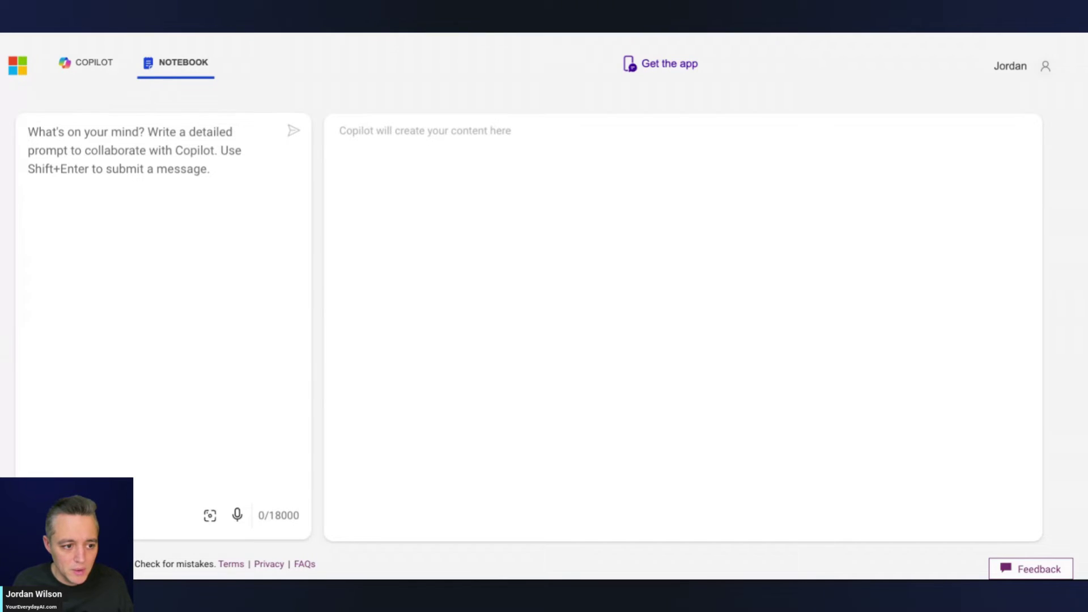
key("ctrl+Tab")
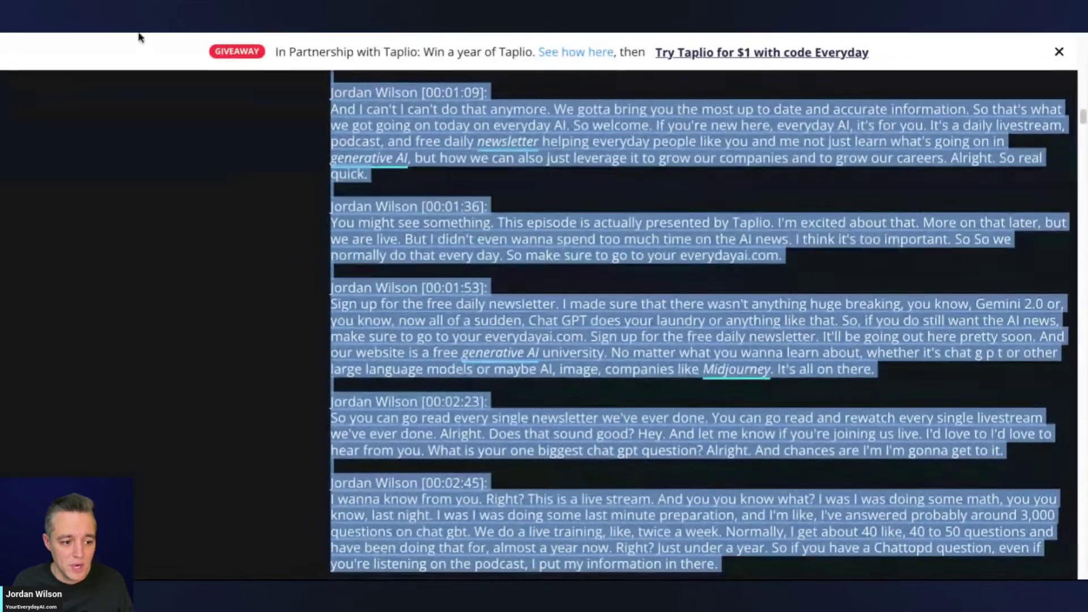
scroll(463, 159, "up", 20)
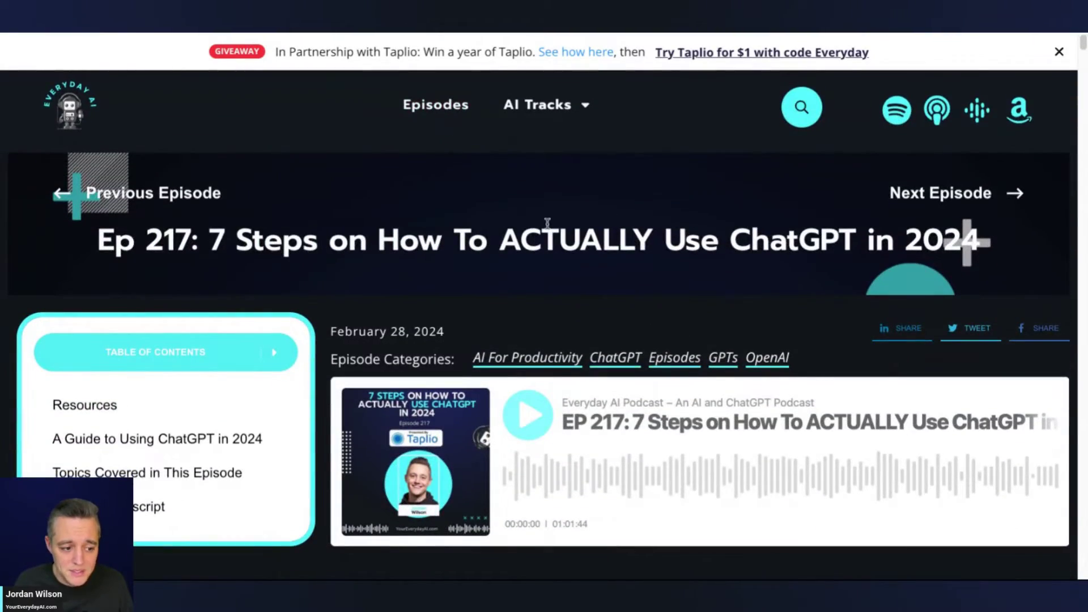
scroll(588, 248, "down", 10)
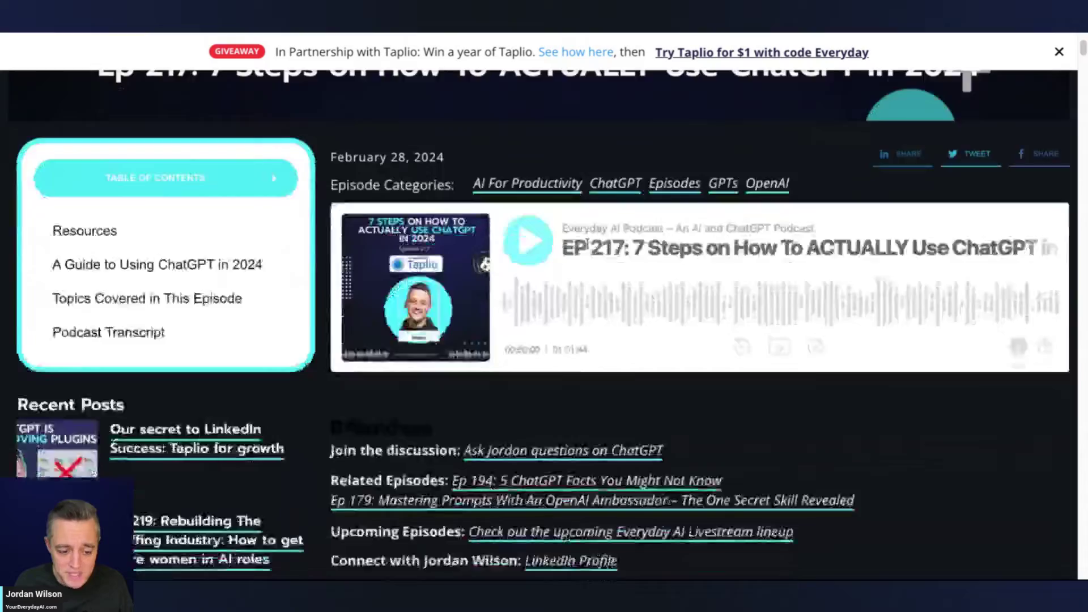
scroll(587, 247, "down", 10)
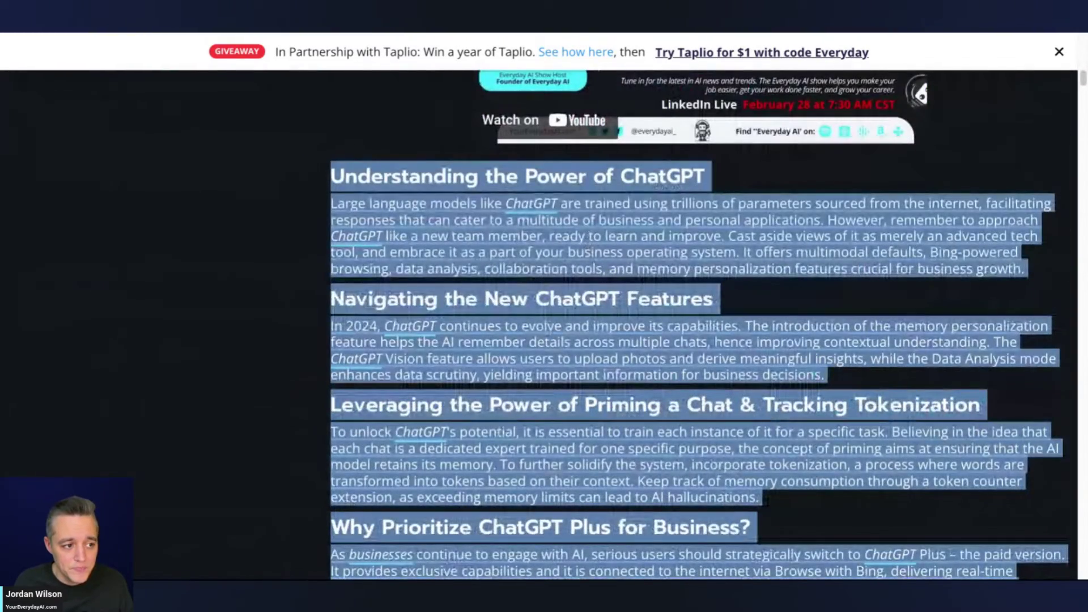
key("alt+Tab")
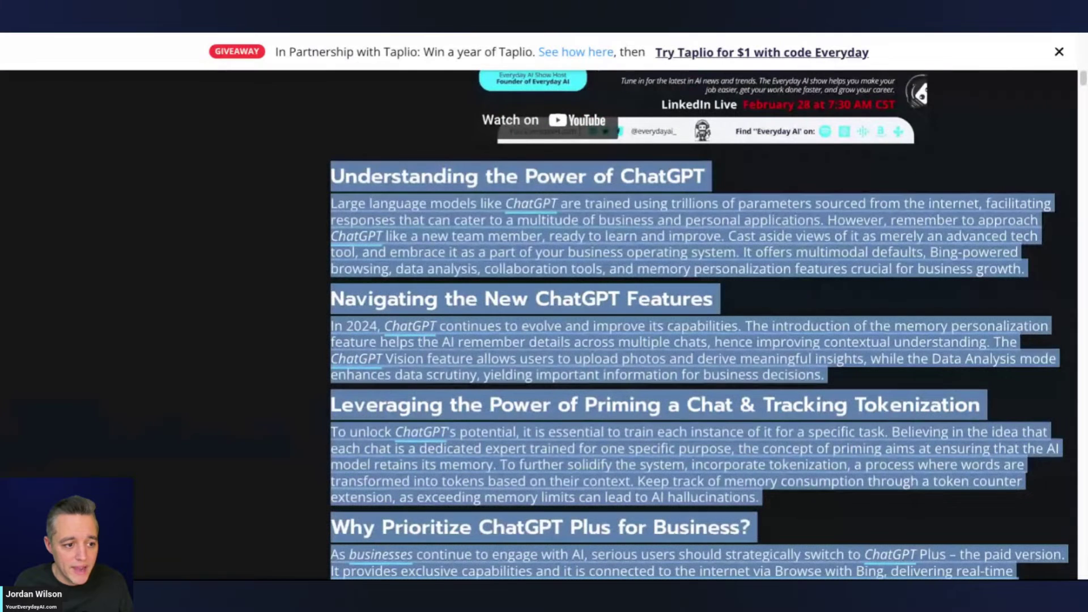
key("alt+Tab")
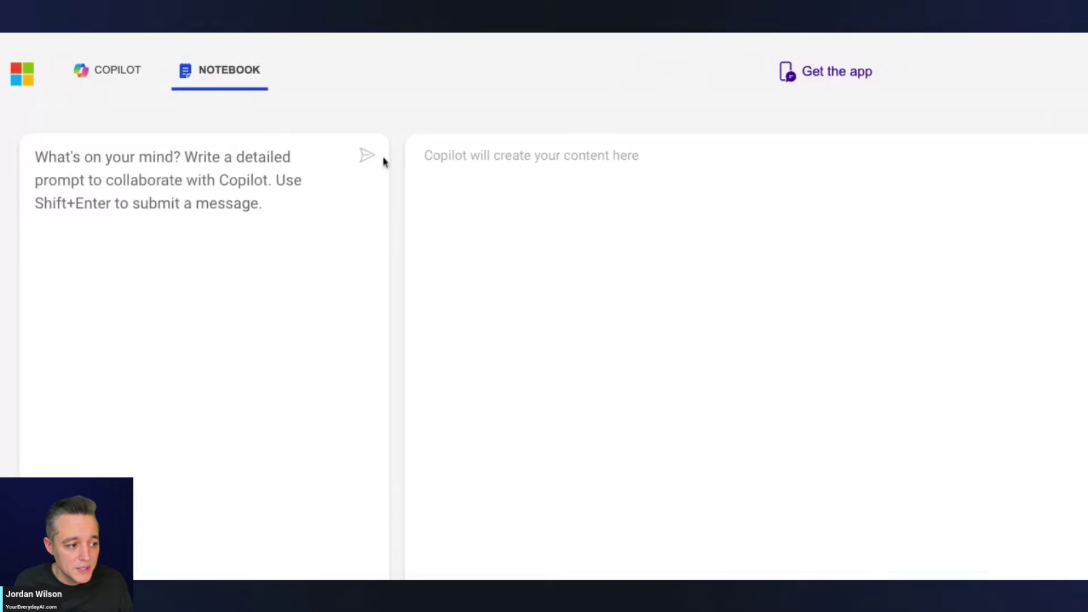
In the regular chat, enter 'please sumamrize this text:' plus the pasted transcript, capped at 4000/4000 characters
left_click(110, 68)
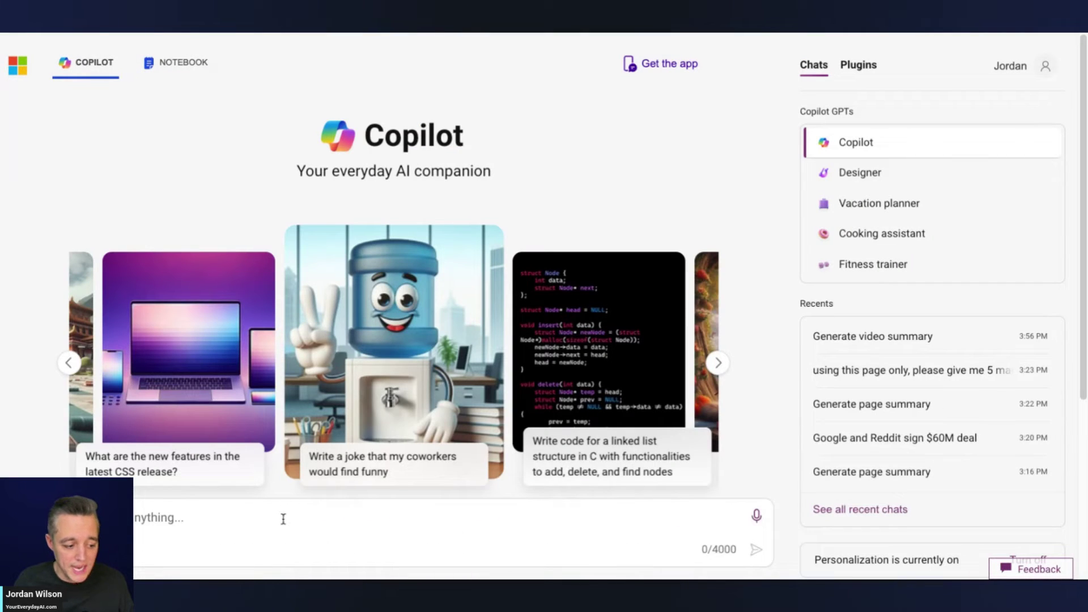
type("usi")
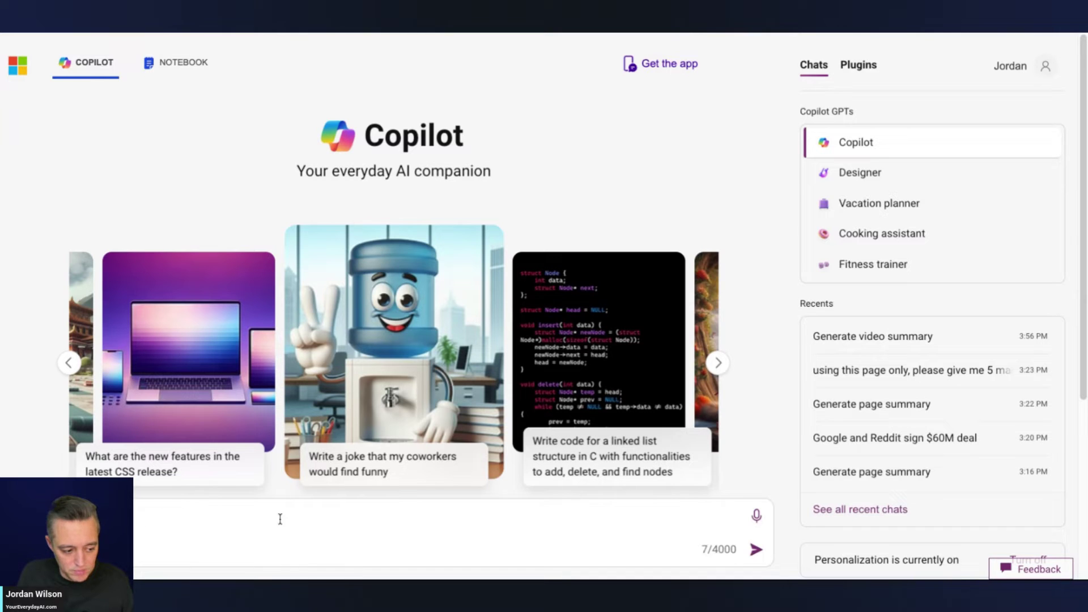
type("s")
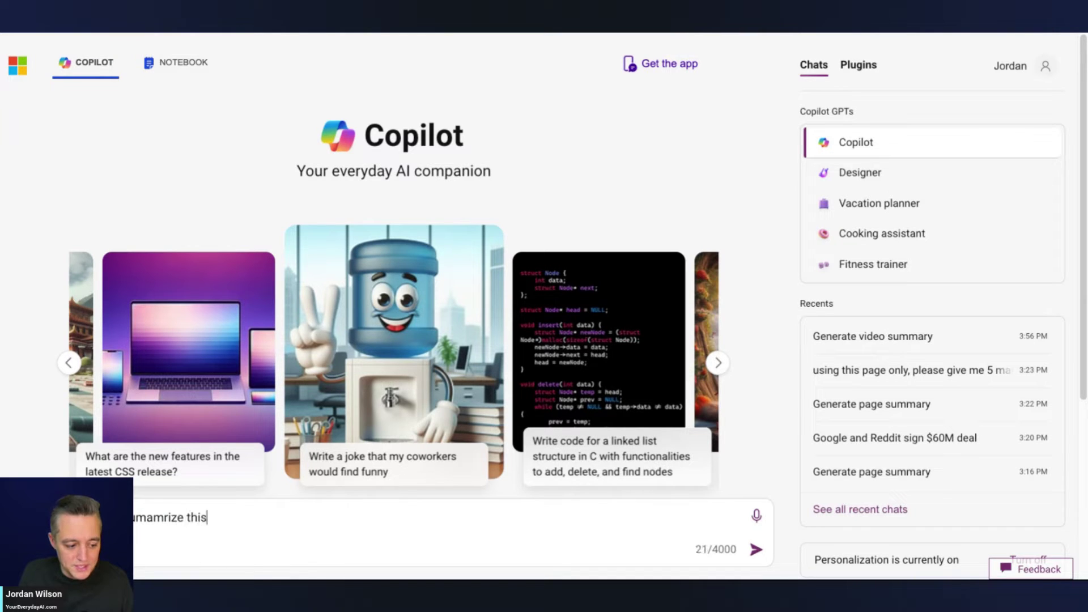
type("umamrize this text:")
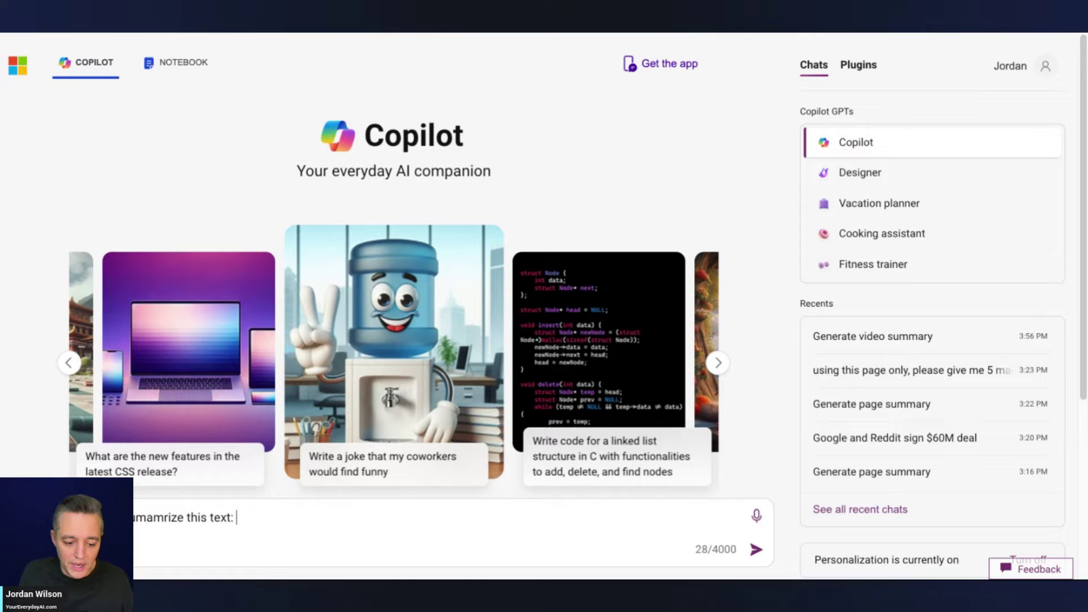
key("ctrl+v")
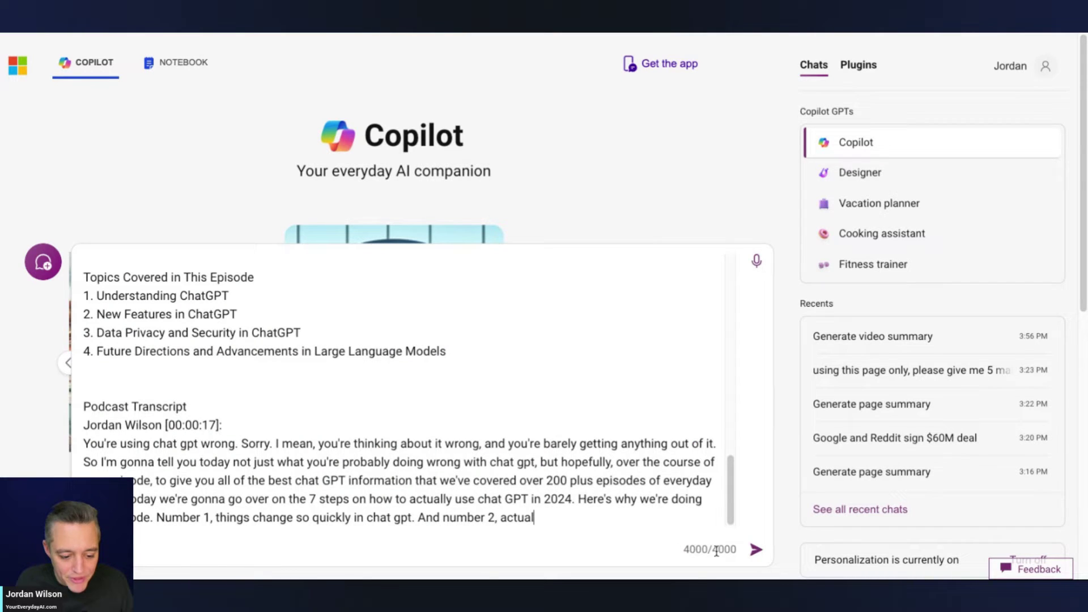
left_click_drag(558, 515, 85, 332)
left_click(617, 445)
scroll(617, 446, "up", 10)
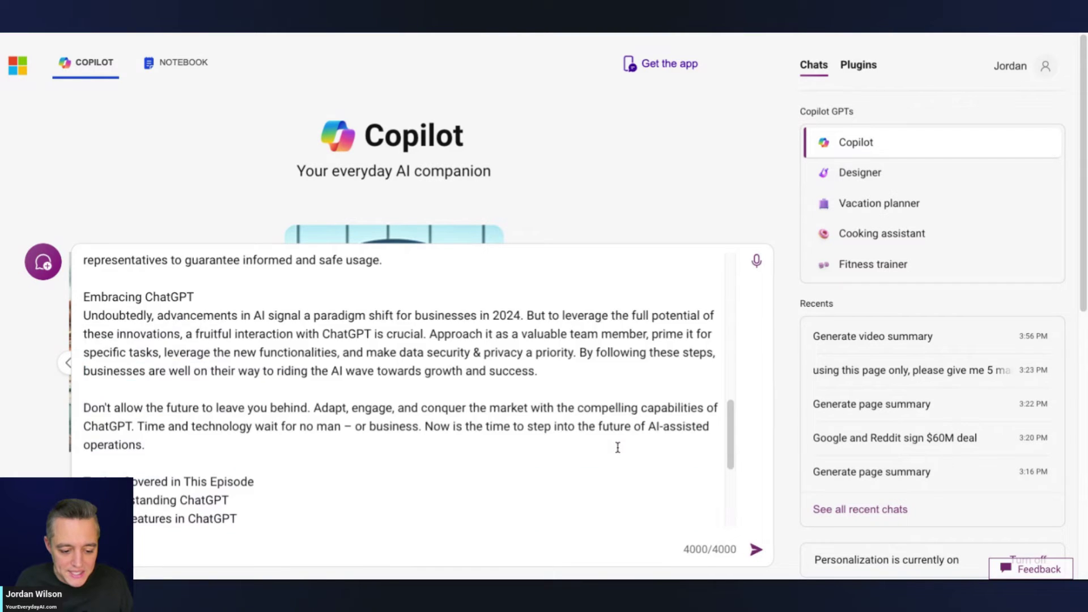
key("ctrl+z")
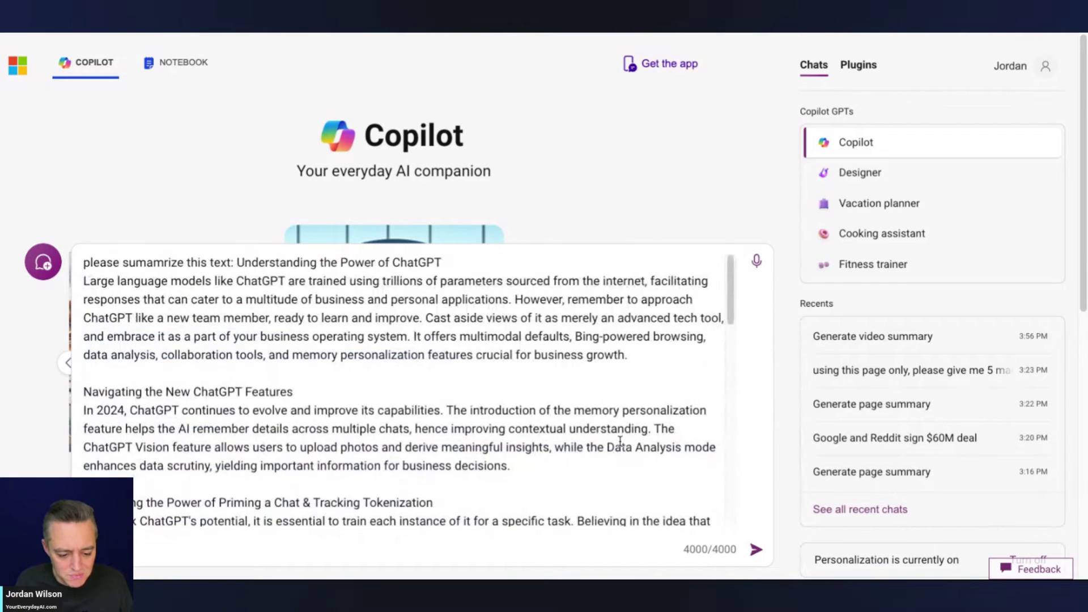
In Notebook, send 'please summarize this text' with the full 6,452-character transcript pasted
left_click(198, 65)
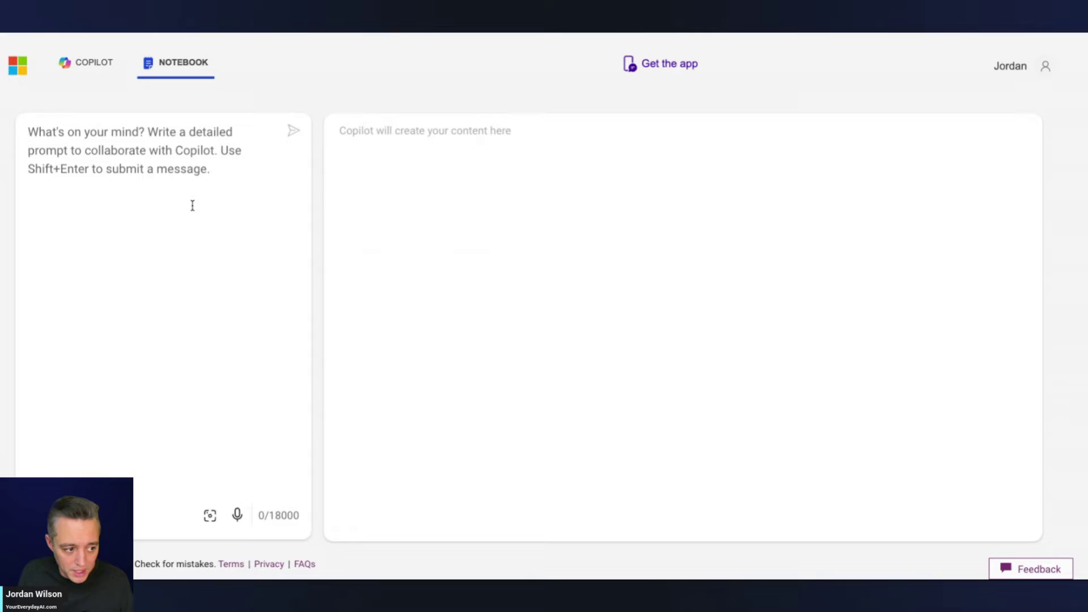
type("please summar")
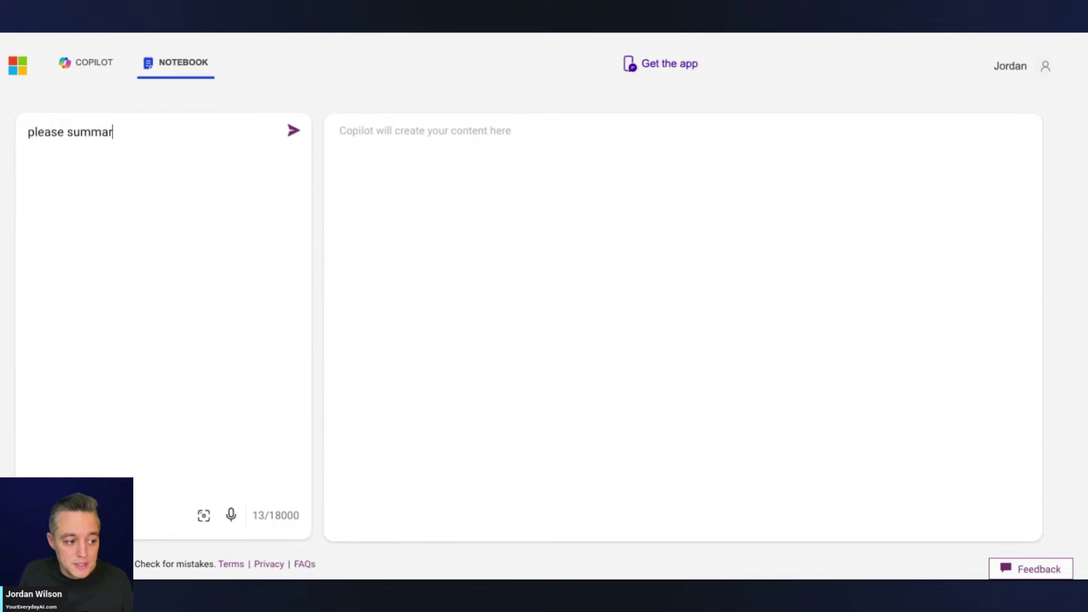
type("ize this text")
key("ctrl+v")
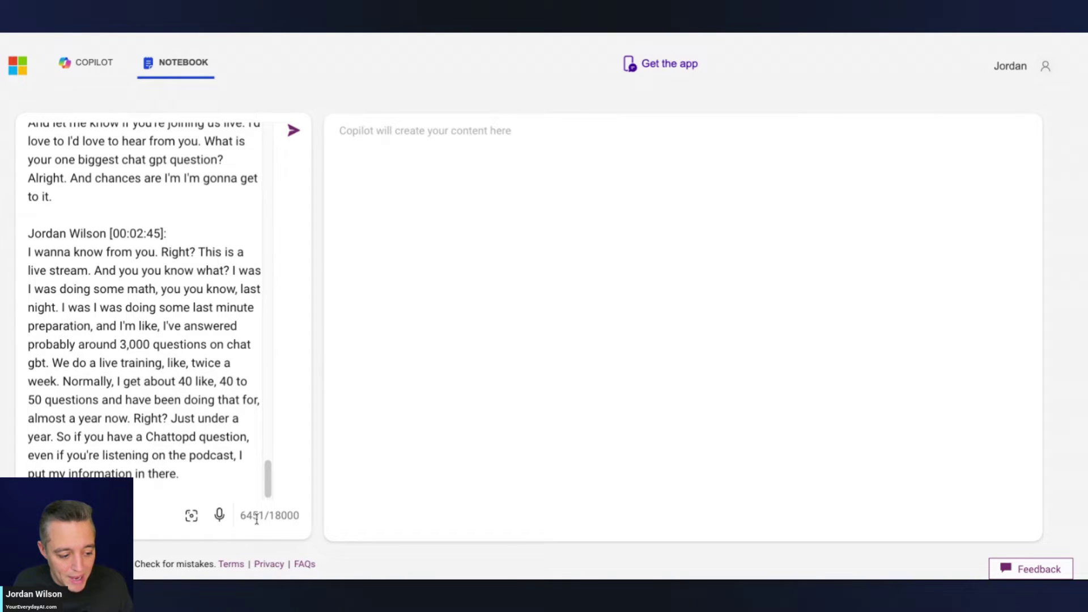
left_click(193, 417)
key("Return")
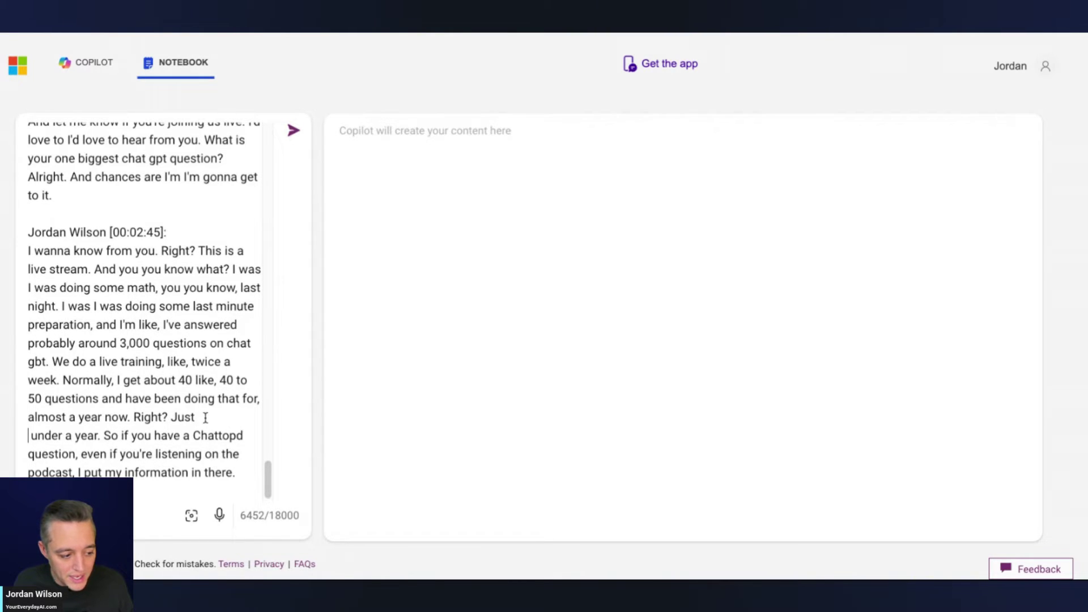
left_click_drag(267, 462, 267, 242)
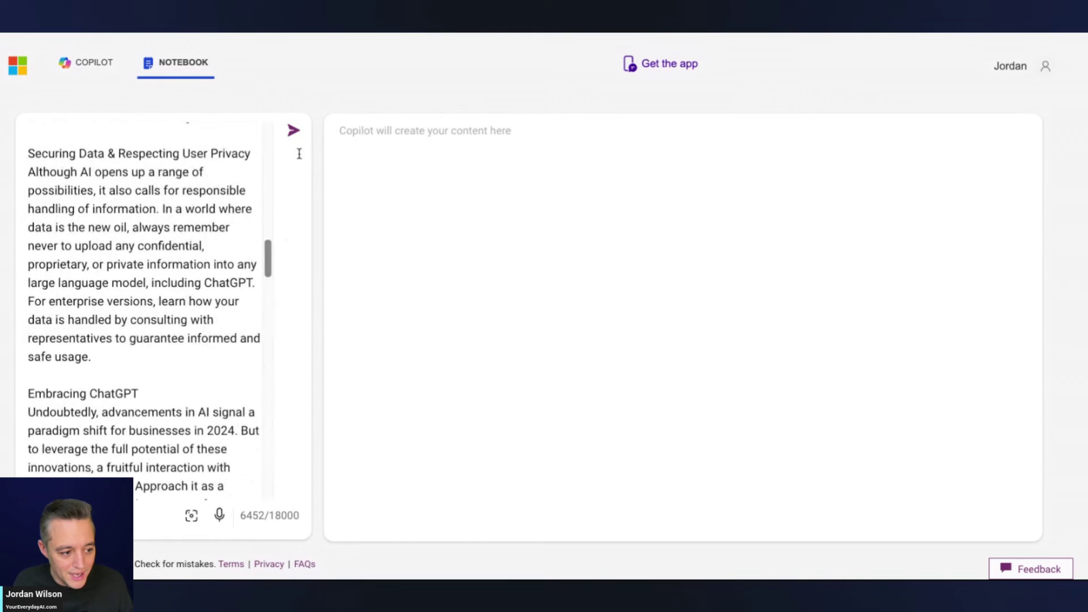
left_click(300, 135)
scroll(240, 299, "down", 15)
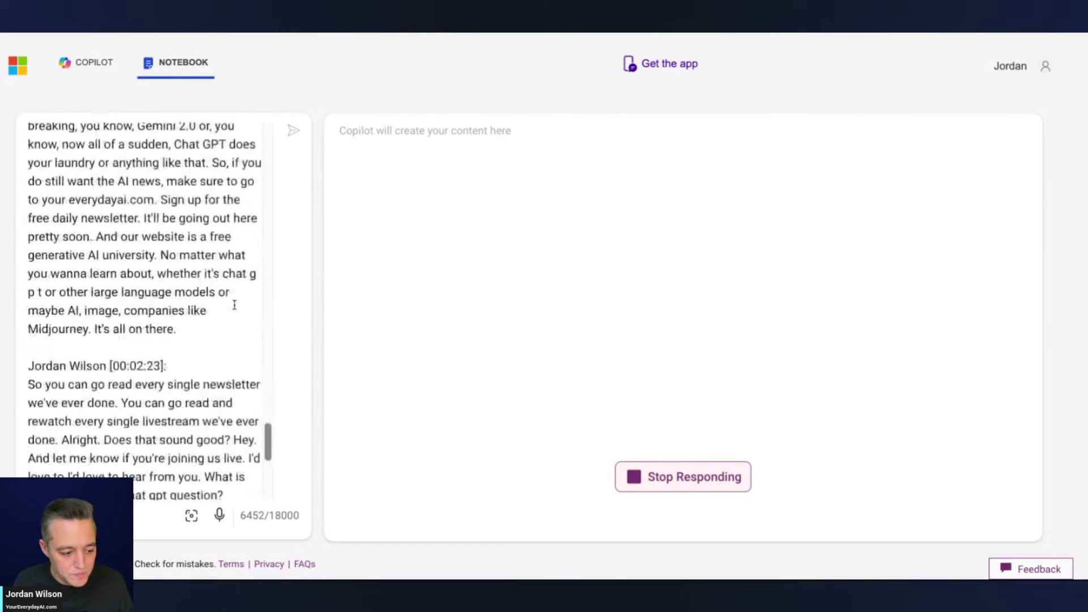
Let Notebook finish its one-paragraph summary on ChatGPT's 2024 features, data privacy and future directions
left_click_drag(266, 517, 253, 516)
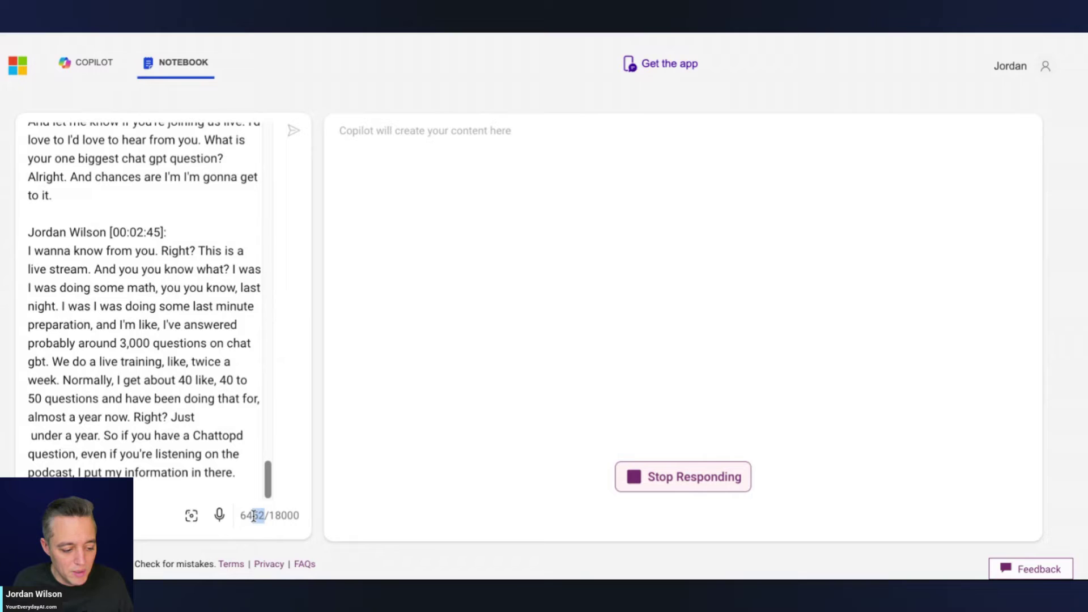
left_click(273, 524)
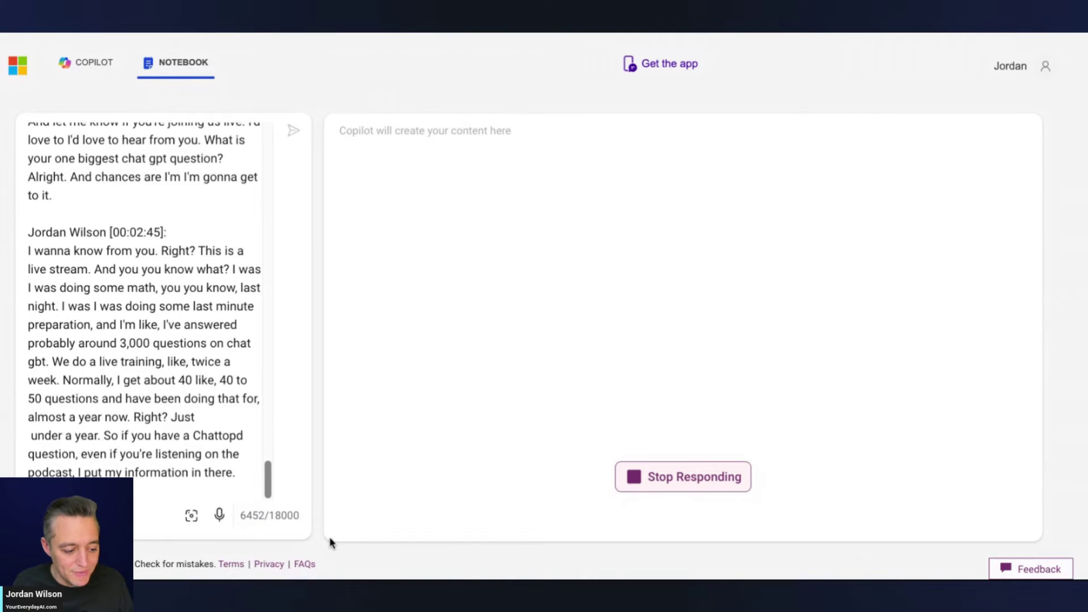
scroll(209, 387, "up", 1)
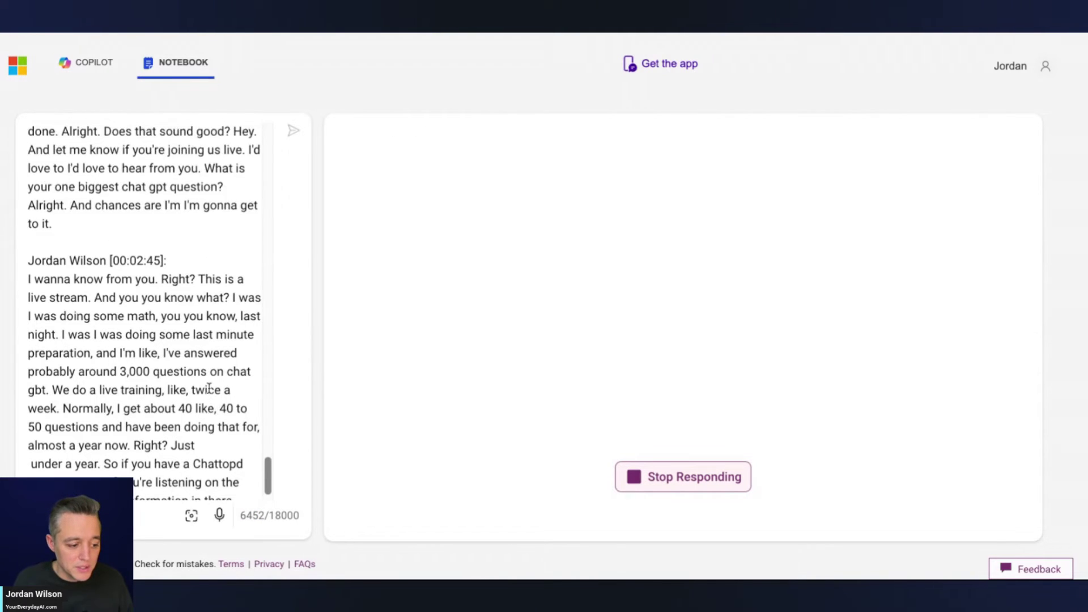
scroll(209, 387, "up", 20)
scroll(211, 405, "down", 20)
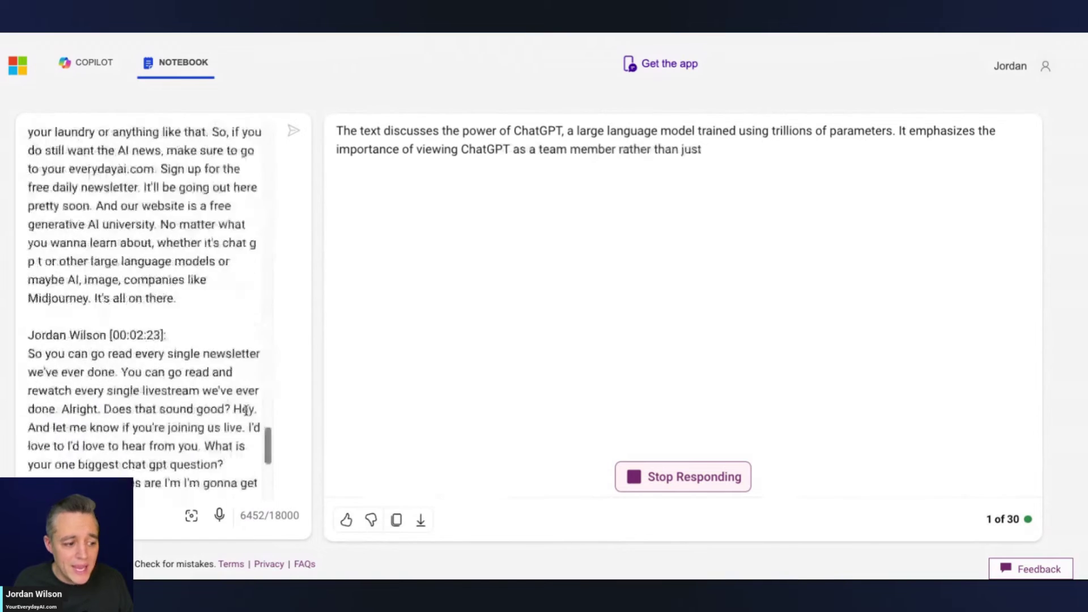
scroll(245, 409, "down", 5)
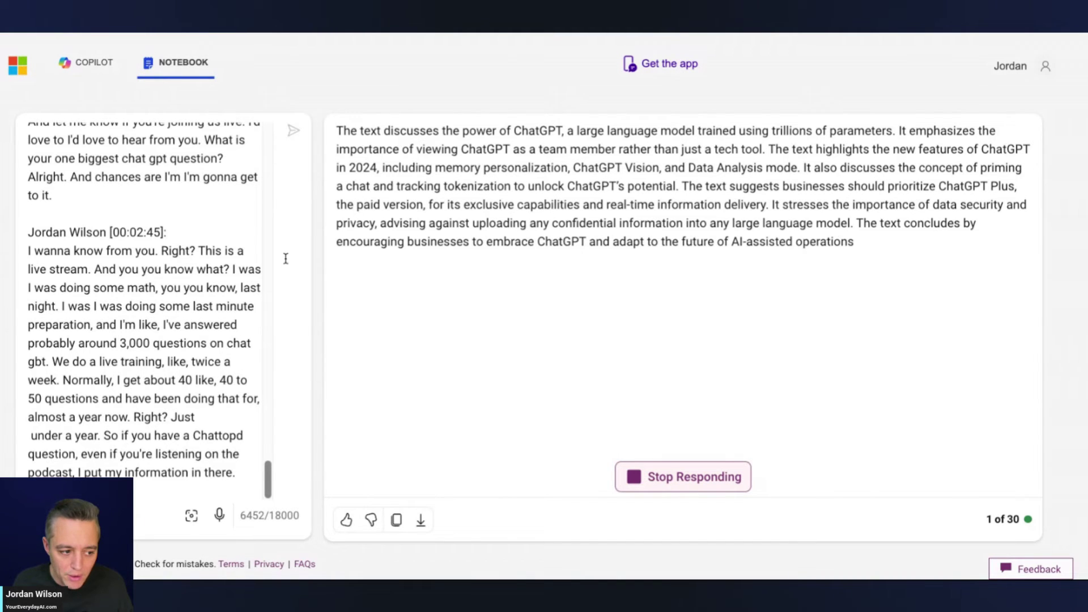
scroll(159, 296, "up", 10)
scroll(160, 296, "up", 15)
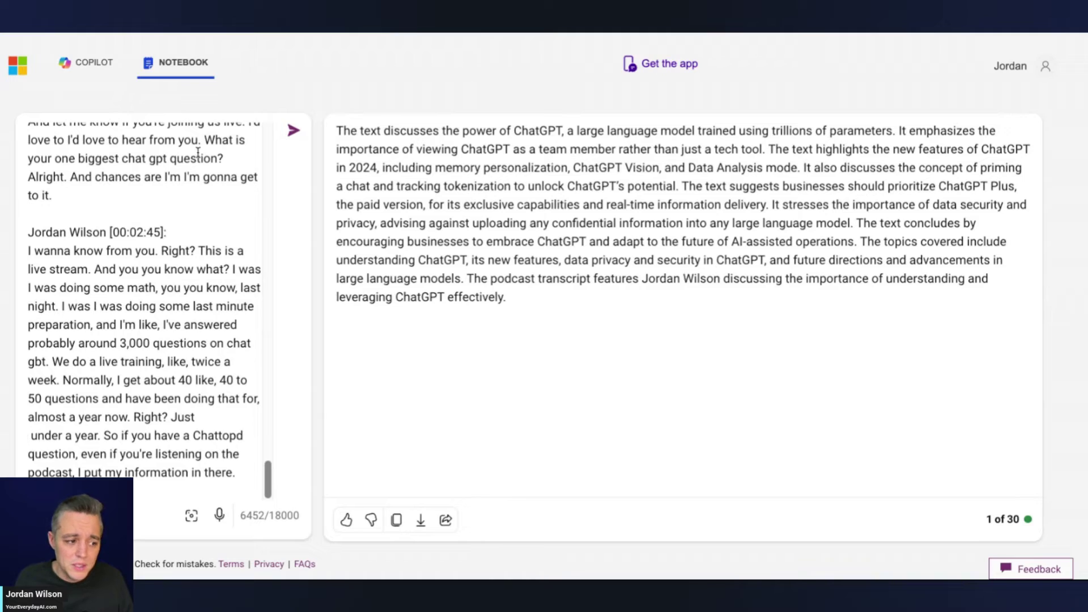
Scroll the pasted transcript to compare it with the summary, then move to a fresh ChatGPT 4 chat
scroll(187, 201, "up", 20)
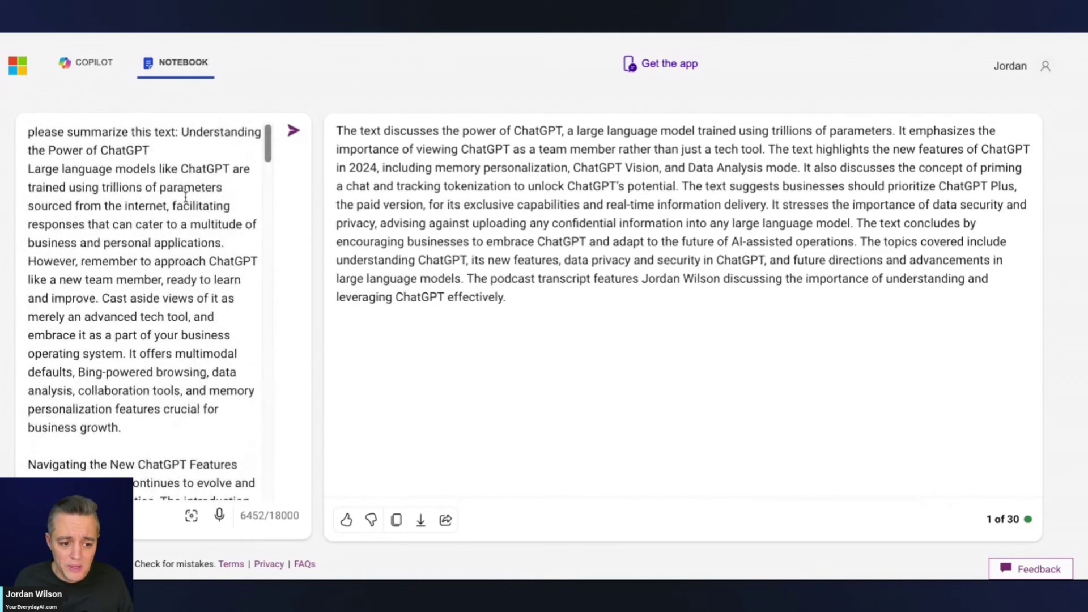
scroll(185, 196, "down", 20)
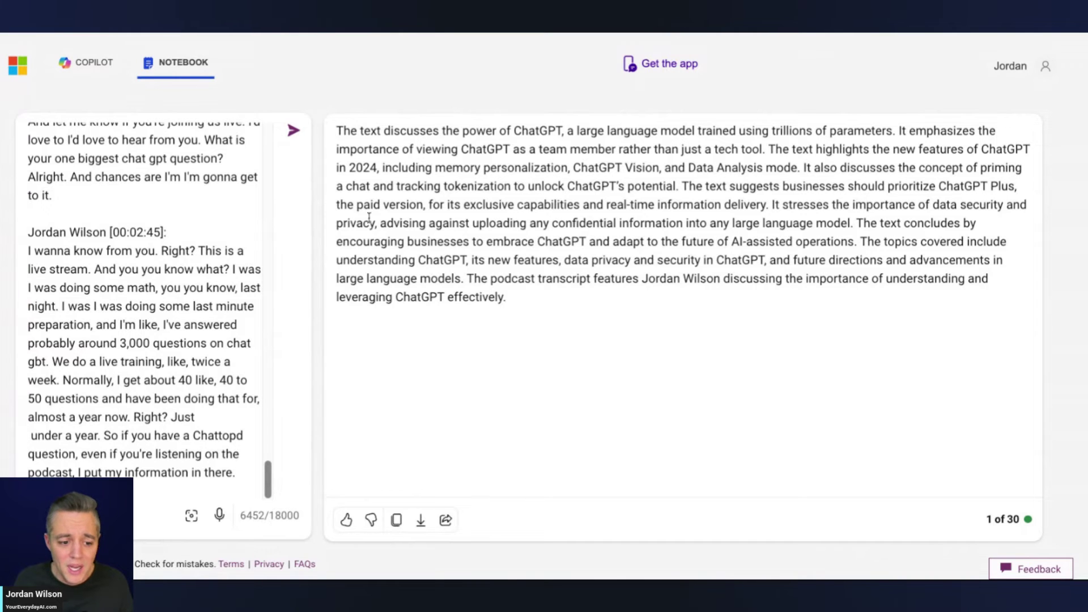
scroll(210, 441, "up", 20)
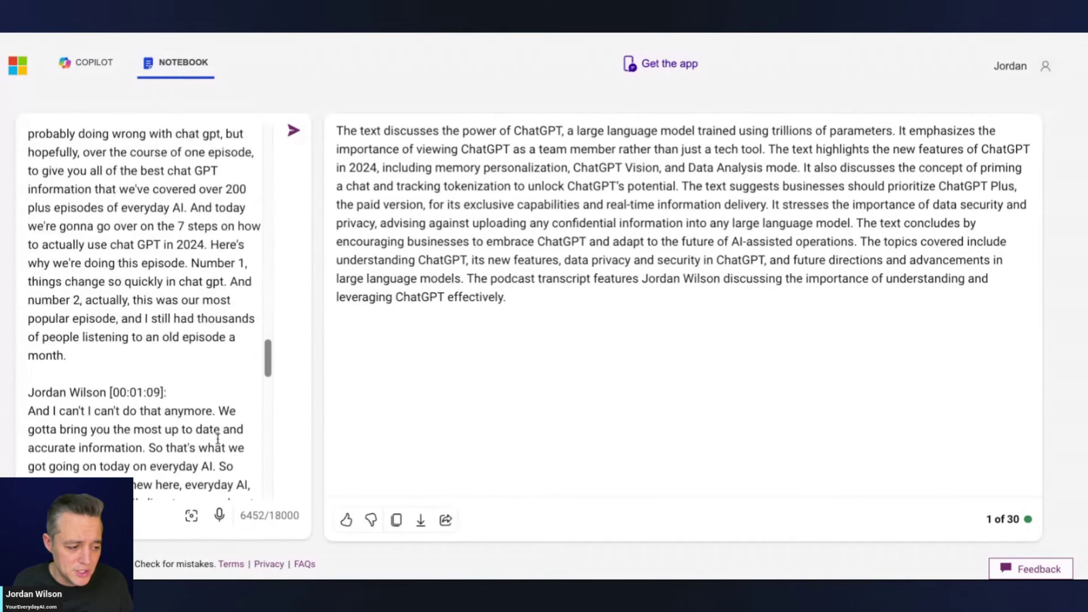
scroll(220, 439, "up", 5)
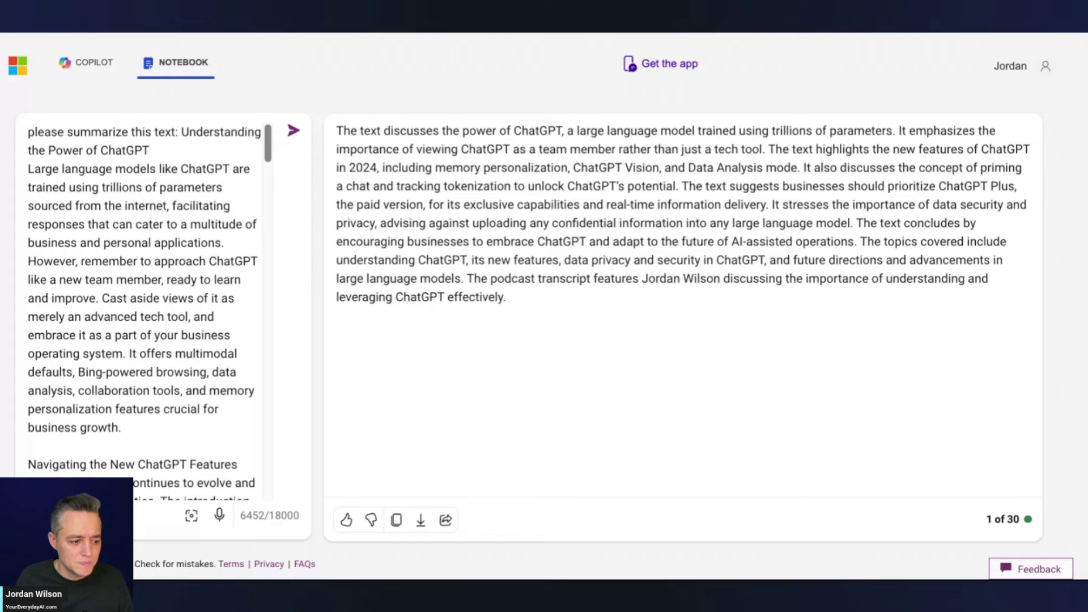
key("ctrl+Tab")
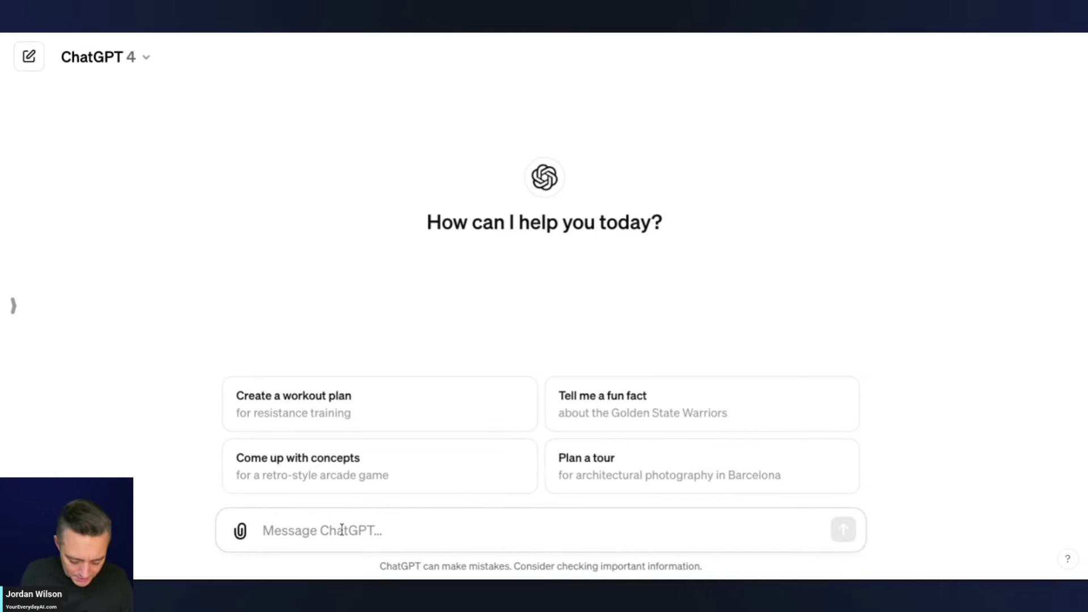
Send ChatGPT 'please summarize this text:' followed by the pasted podcast text
type("please summarize")
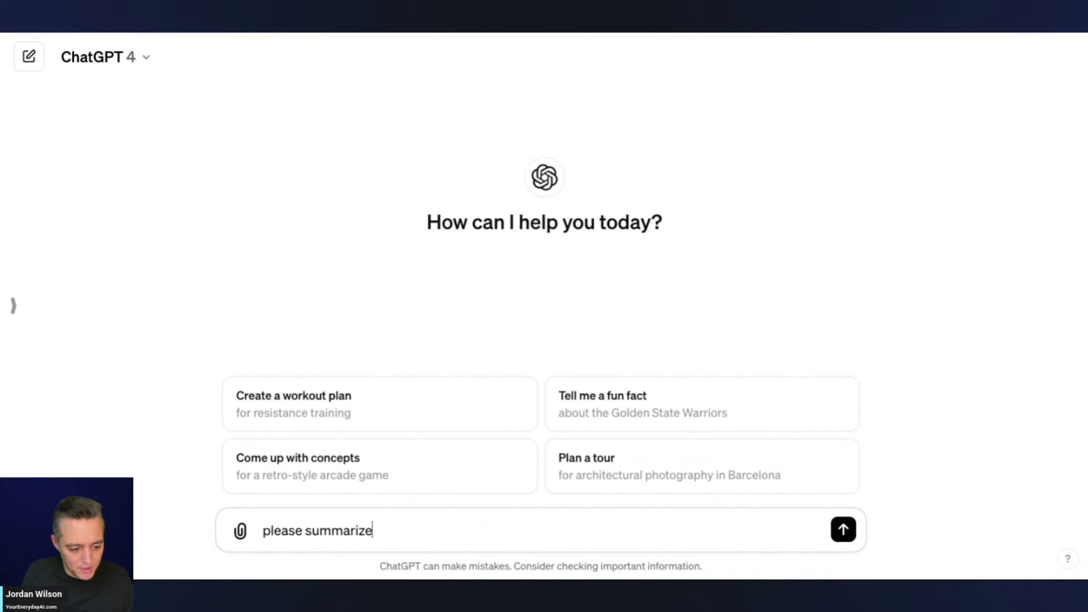
type(" this text:")
key("ctrl+v")
key("Return")
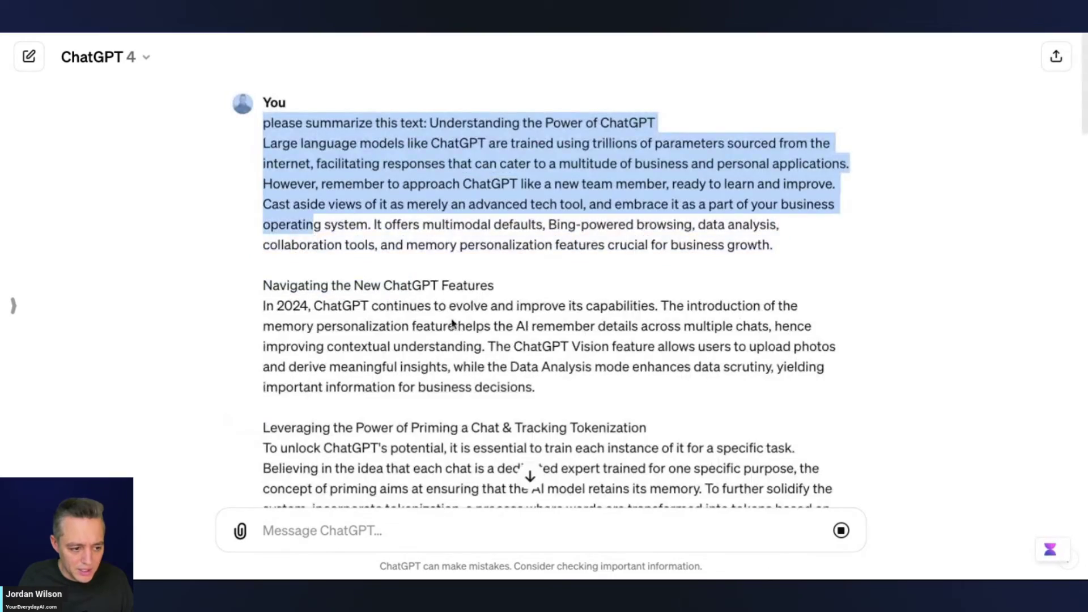
Read through ChatGPT's summary as it generates, then move over to the Gemini start page
scroll(454, 391, "down", 20)
scroll(470, 363, "up", 20)
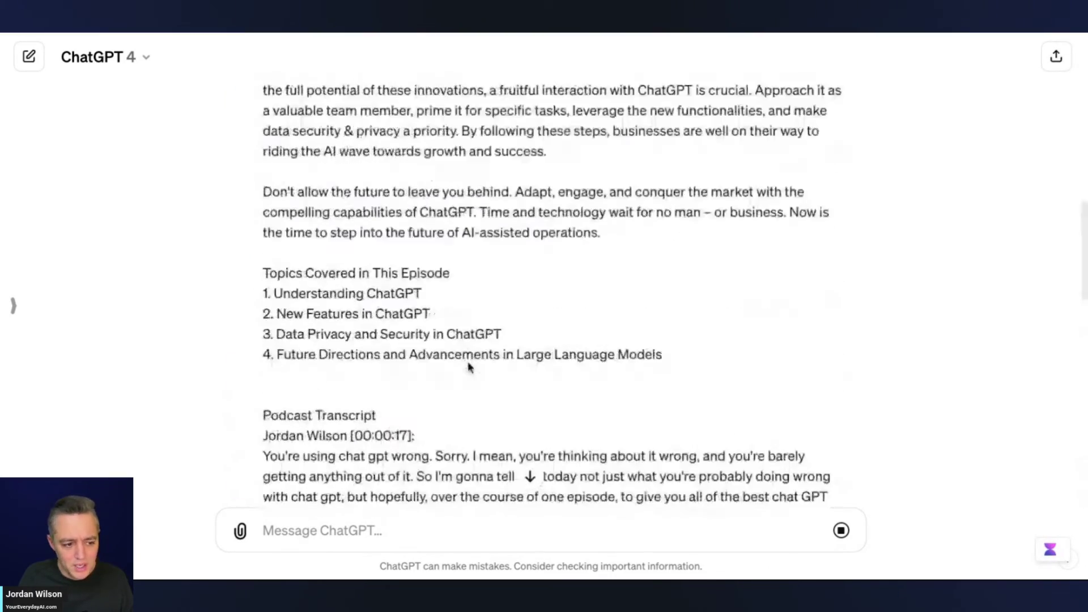
scroll(462, 365, "down", 8)
scroll(466, 367, "down", 15)
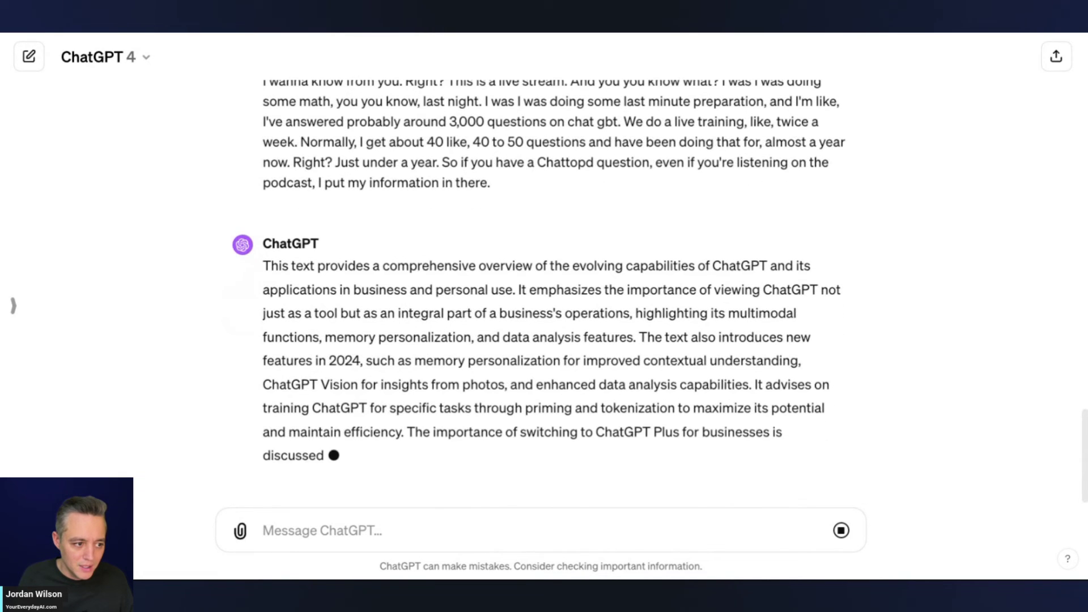
key("ctrl+Tab")
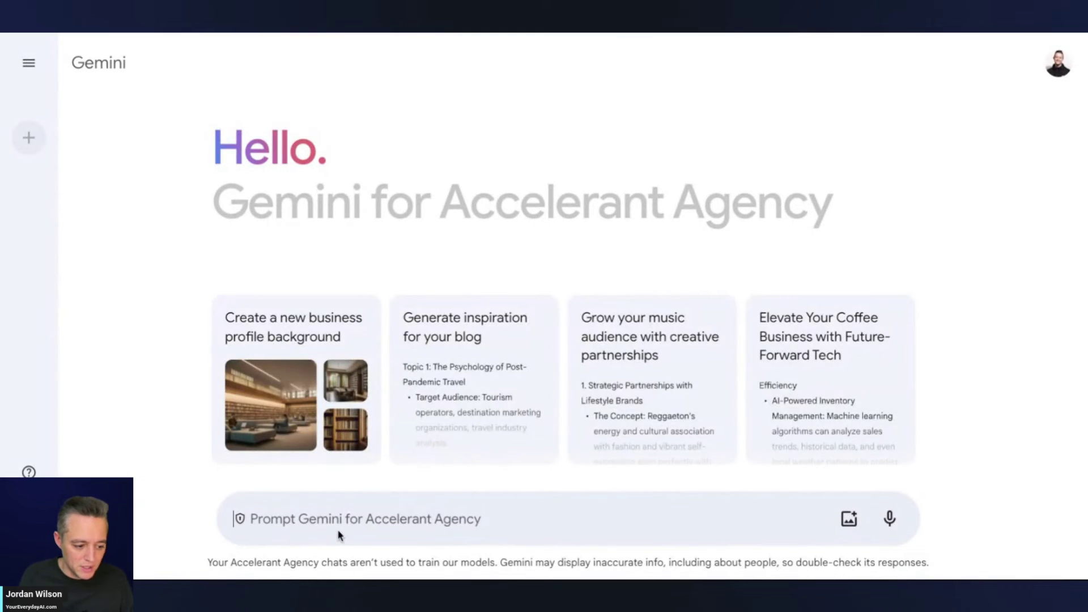
Send Gemini 'please summarize this text:' with the pasted podcast text, expanding the prompt to check it
type("please ")
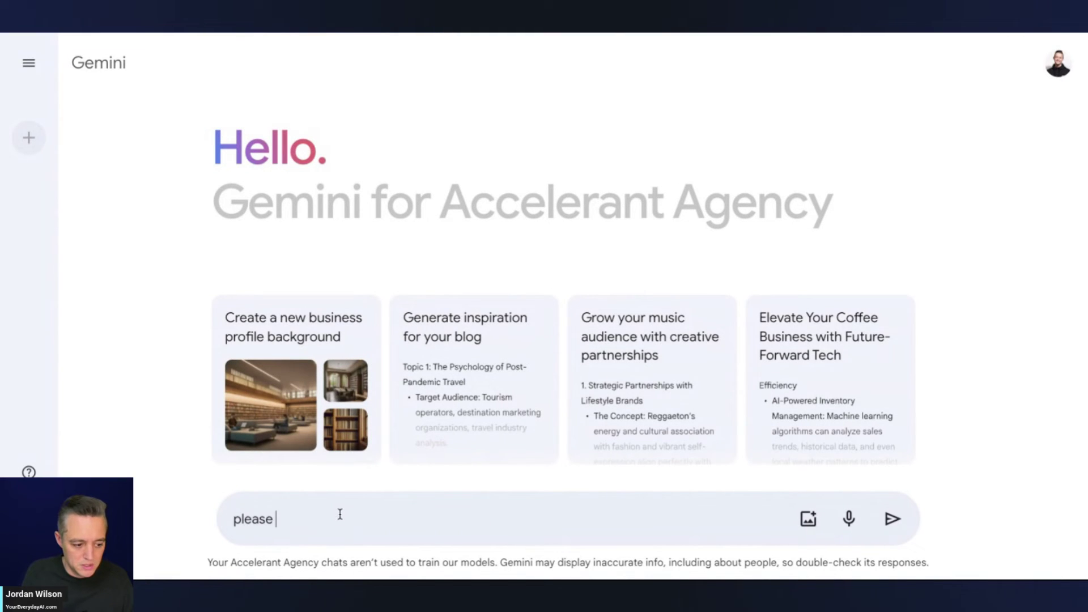
type("summarize this text")
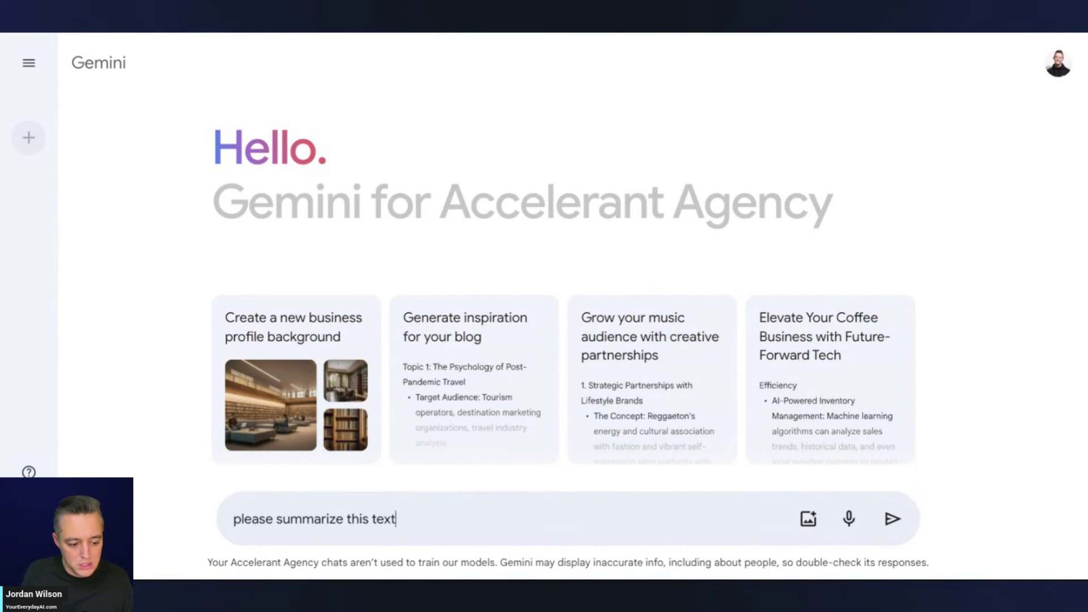
type(":")
key("ctrl+v")
key("Return")
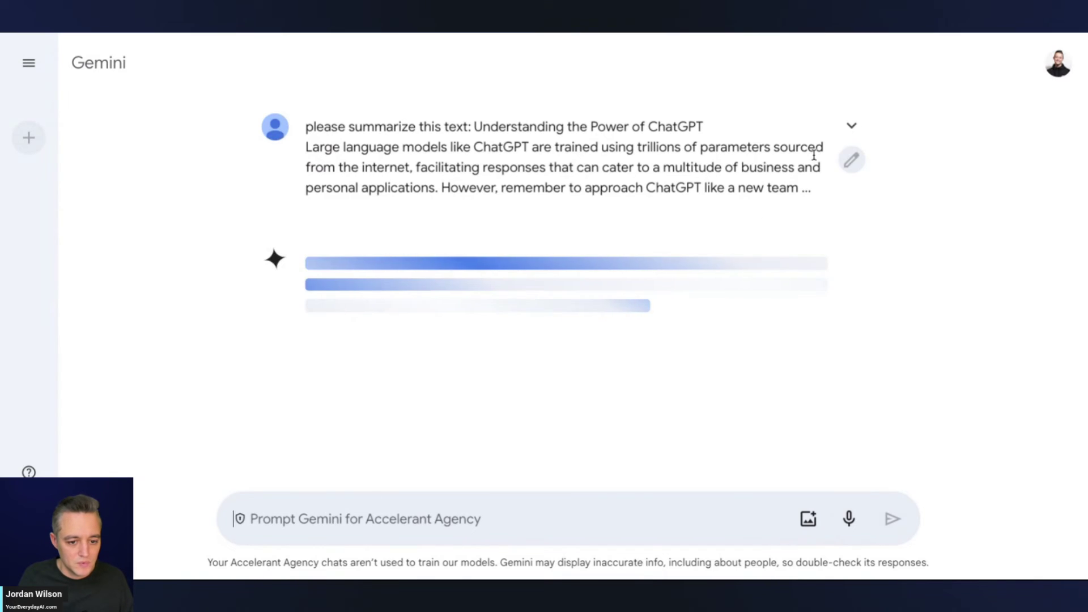
left_click(852, 126)
scroll(740, 262, "down", 10)
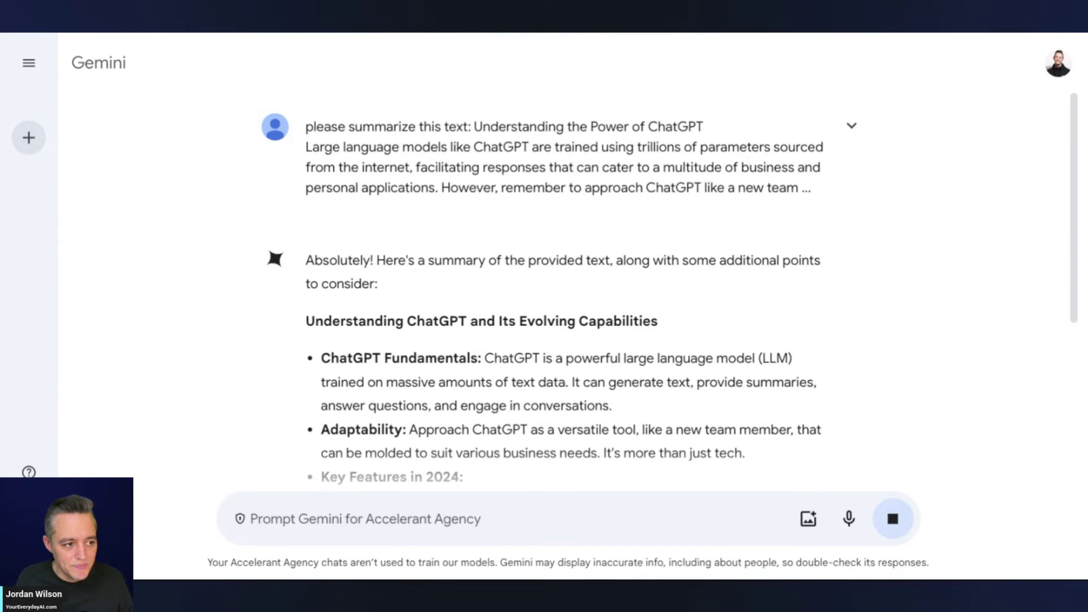
key("ctrl+Tab")
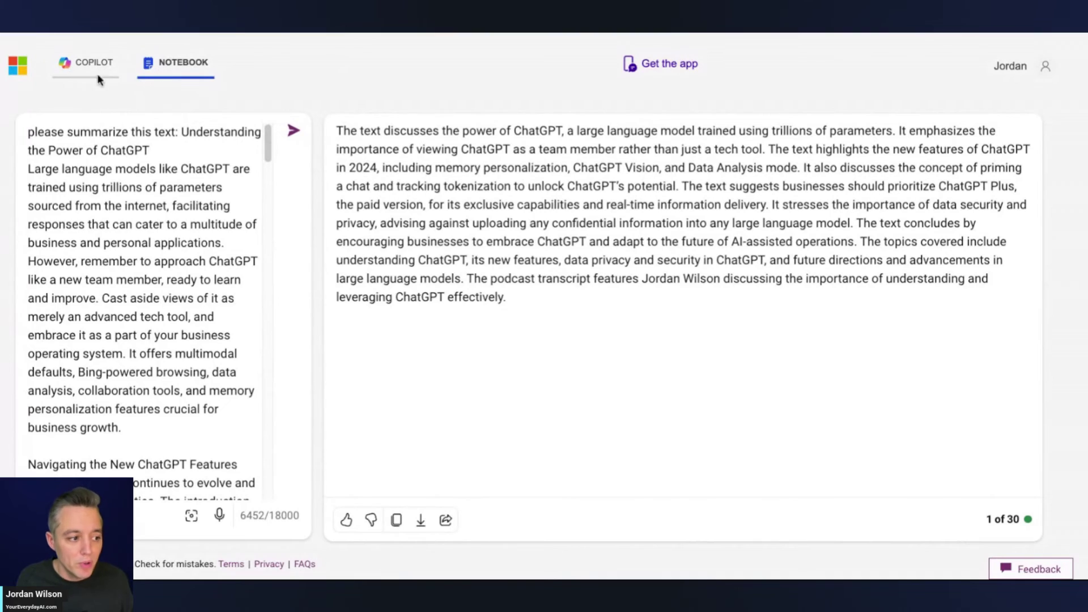
Go from Notebook to the regular Copilot chat and highlight its 0/4000 character counter
scroll(187, 309, "down", 20)
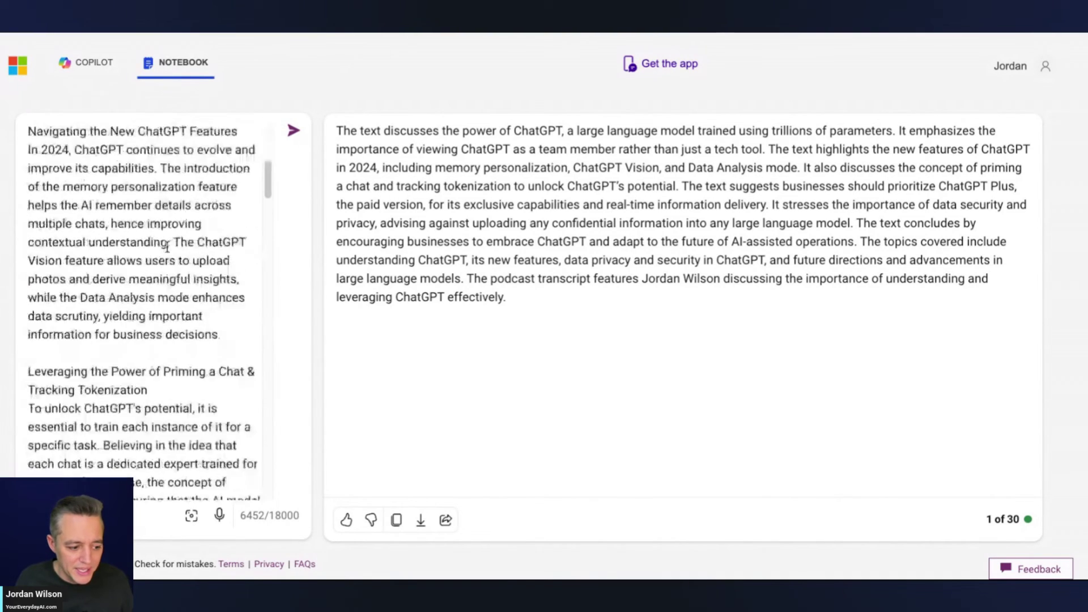
scroll(188, 308, "up", 20)
scroll(195, 279, "down", 20)
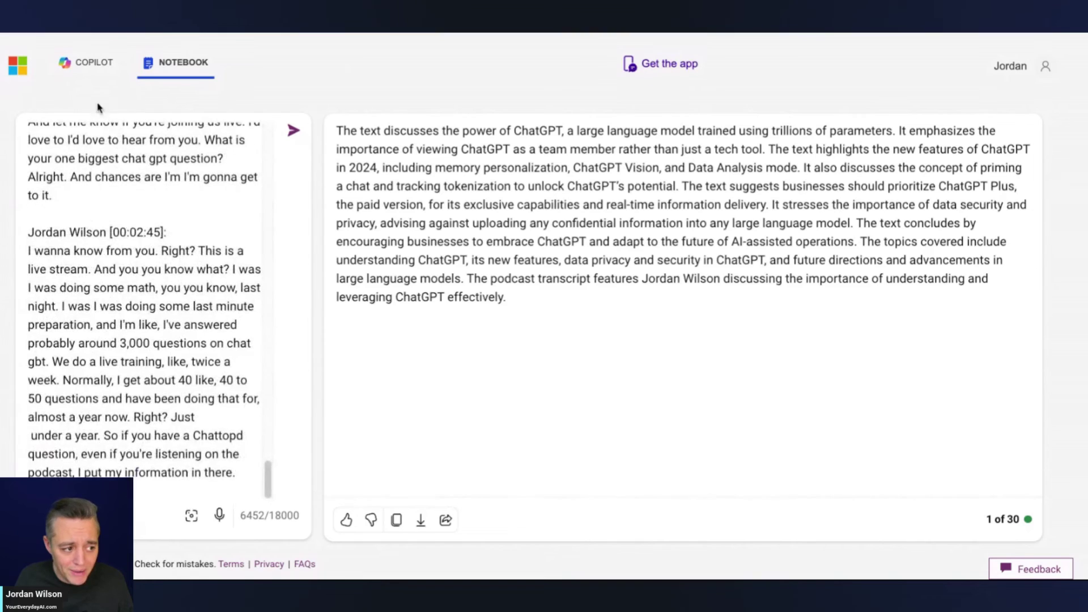
left_click(93, 64)
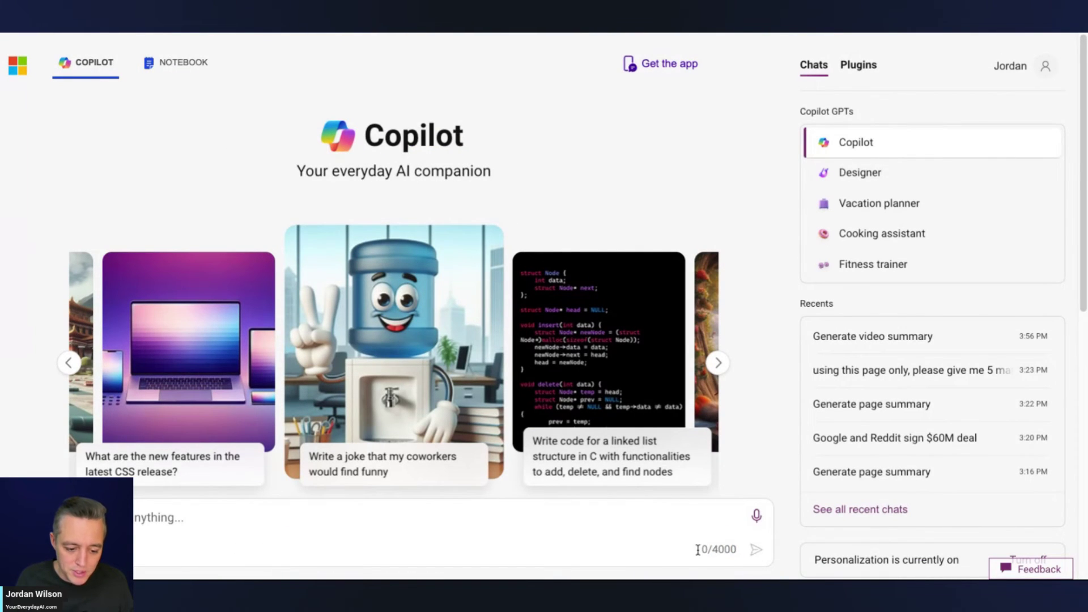
left_click_drag(698, 549, 739, 548)
left_click(738, 547)
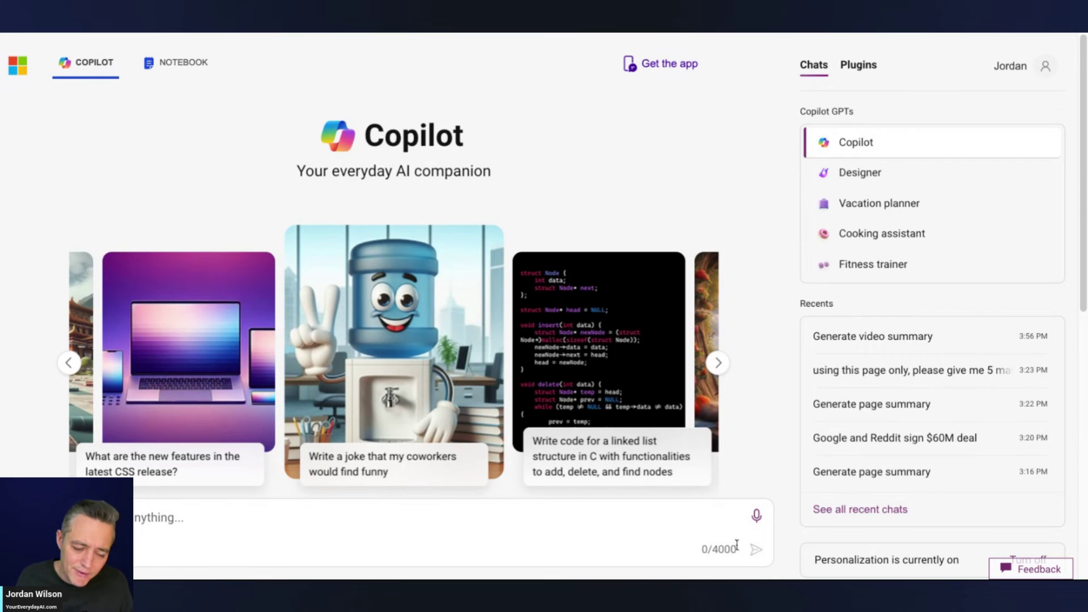
scroll(736, 470, "down", 5)
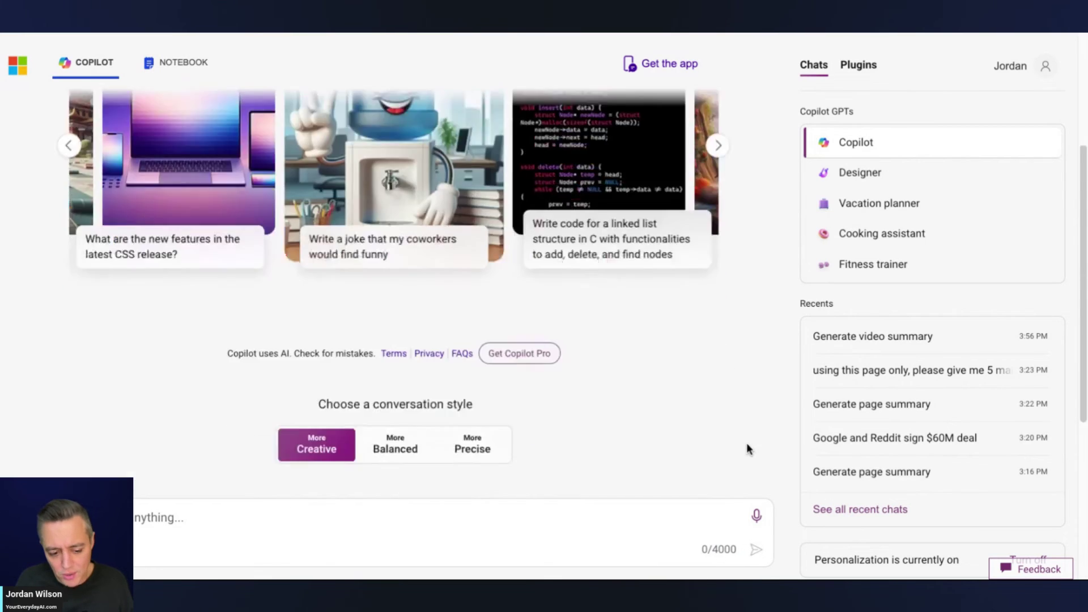
scroll(722, 446, "up", 2)
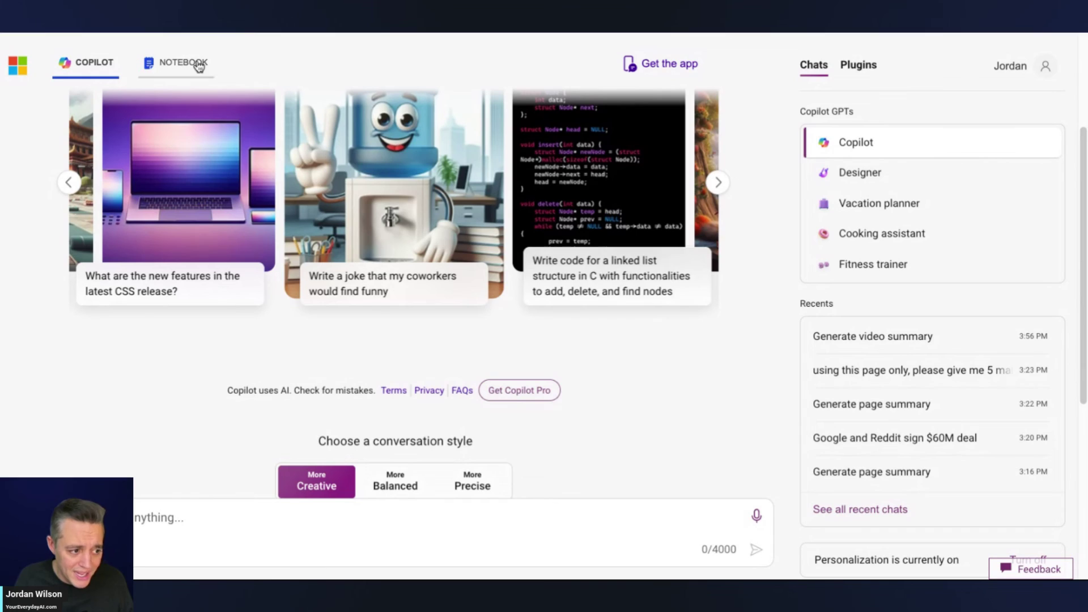
Flip between Notebook and the regular chat, ending on the 6,452/18,000 Notebook prompt and its summary
left_click(168, 64)
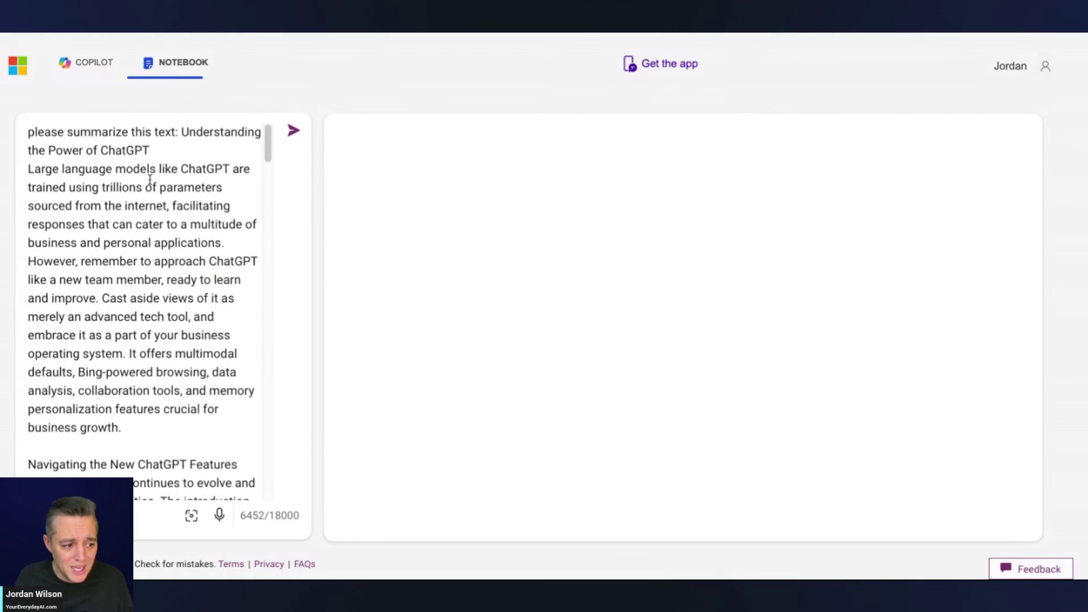
scroll(57, 449, "down", 6)
scroll(170, 391, "down", 10)
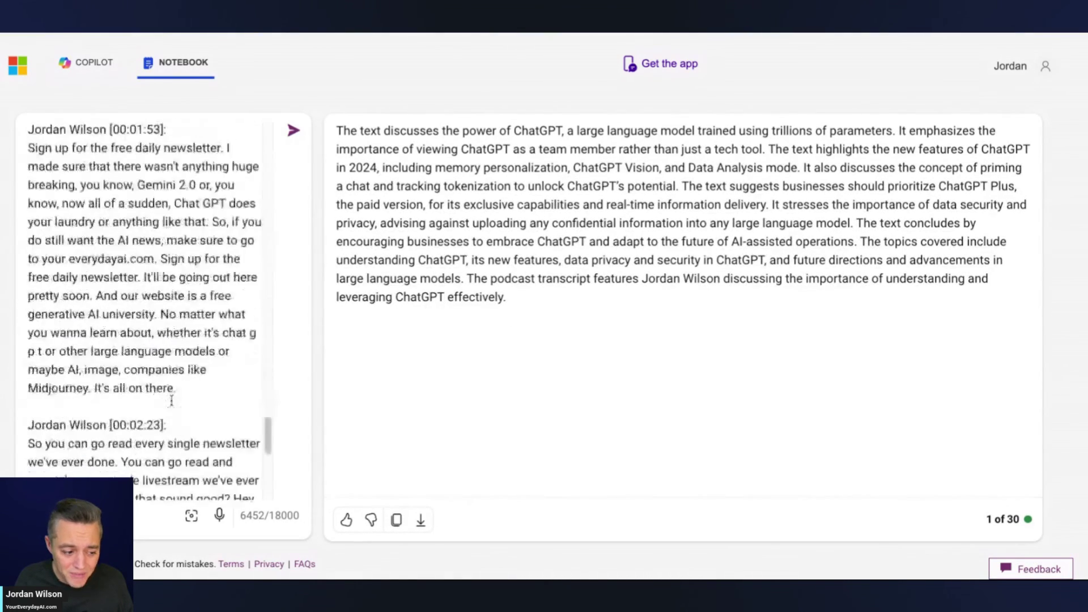
scroll(170, 391, "up", 20)
left_click(89, 61)
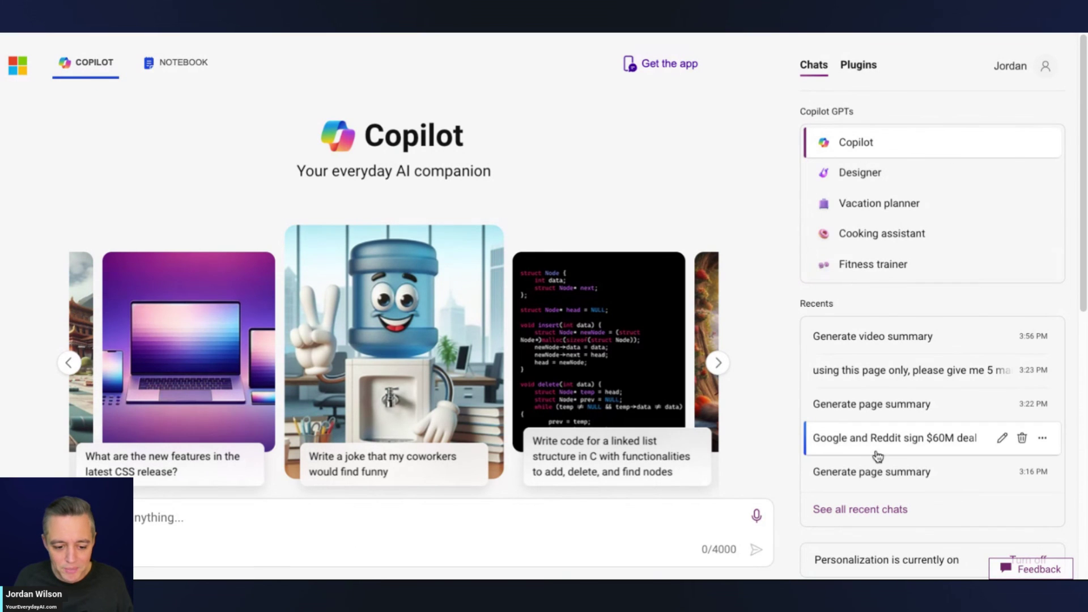
scroll(886, 439, "down", 8)
scroll(890, 433, "up", 8)
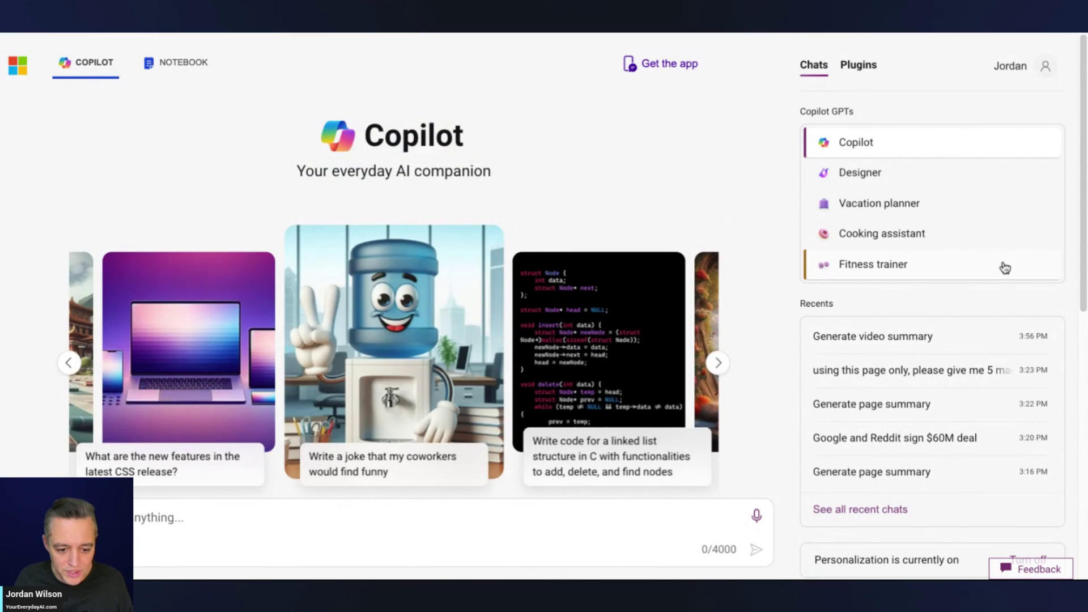
left_click(208, 63)
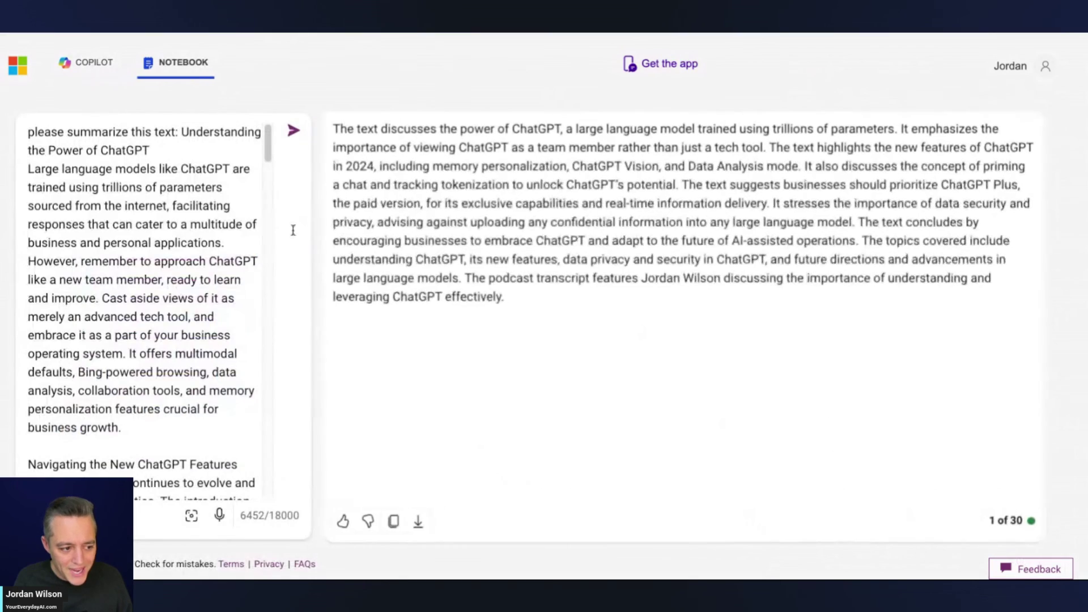
scroll(170, 238, "down", 15)
scroll(170, 238, "up", 15)
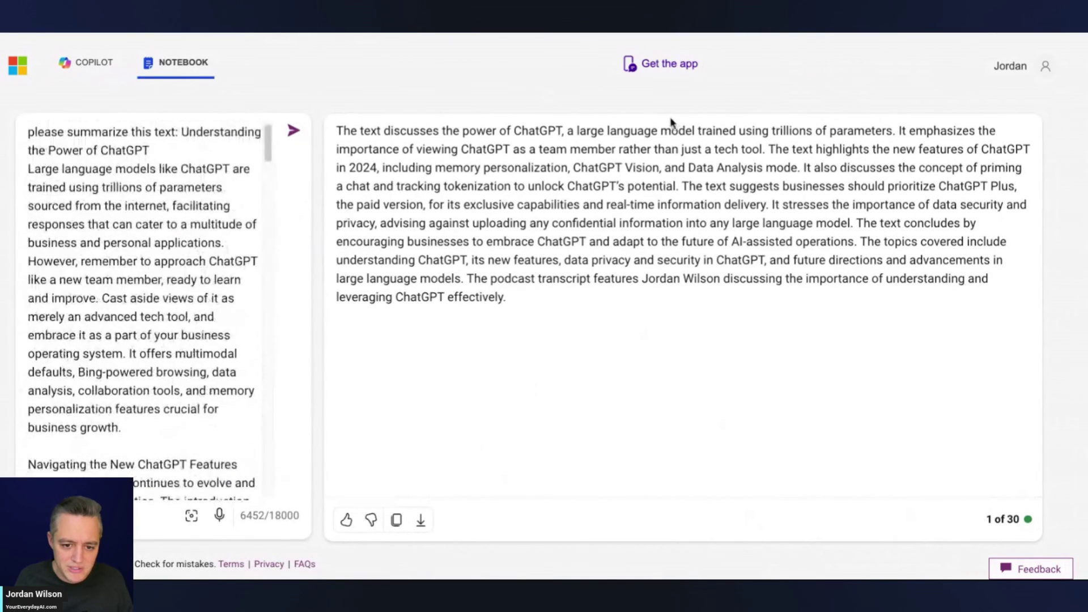